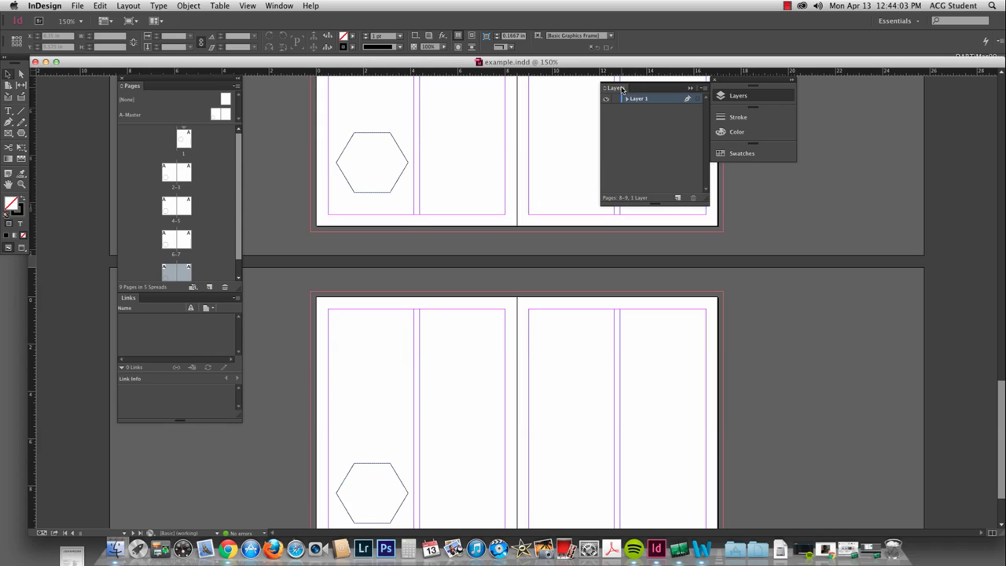
- Place the Layers panel beside the Stroke, Color and Swatches group and make it taller
{"action": "left_click_drag", "start_coordinate": [621, 88], "coordinate": [817, 82]}
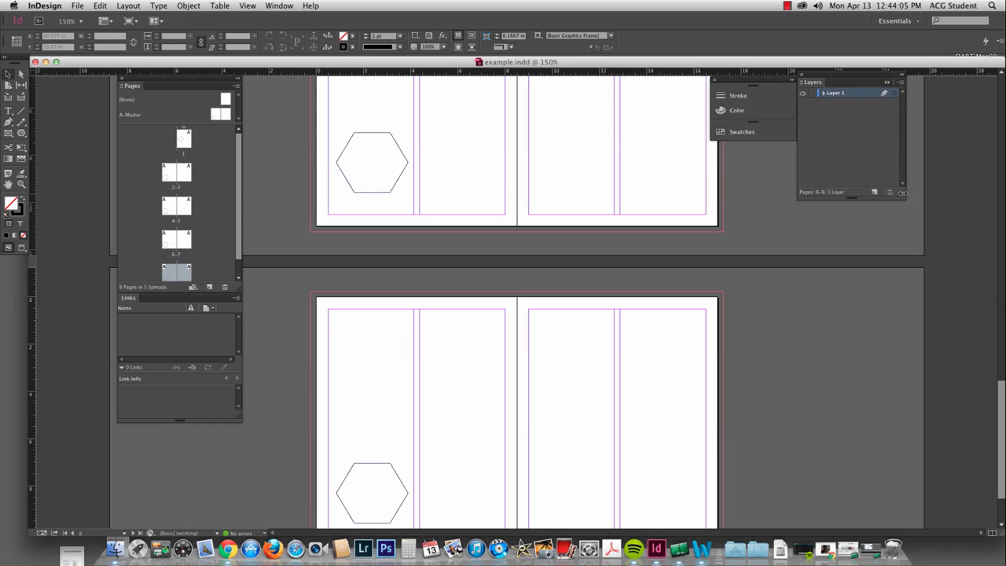
{"action": "left_click_drag", "start_coordinate": [902, 192], "coordinate": [908, 272]}
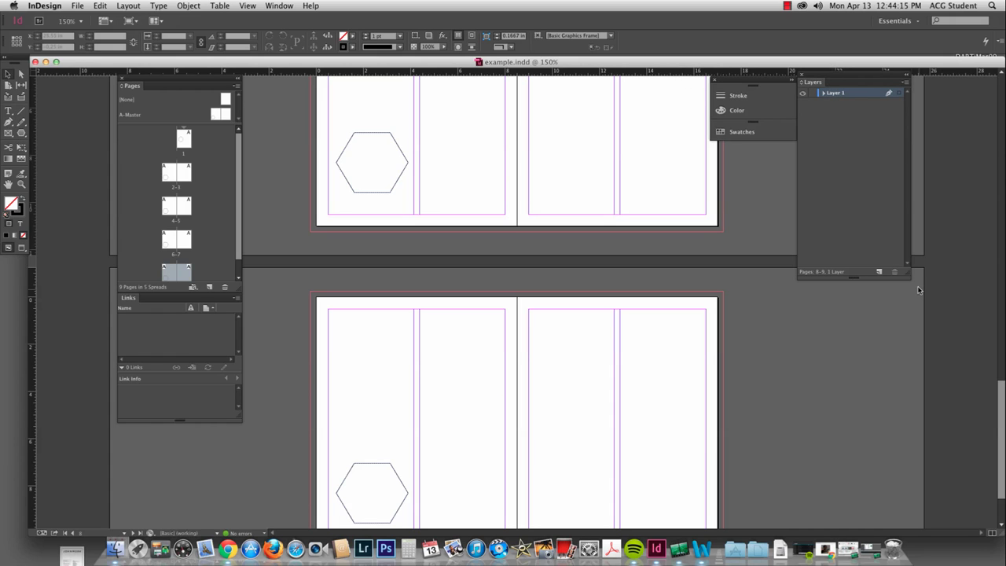
- Open the A-Master spread and delete the hexagon from it
{"action": "scroll", "coordinate": [353, 377], "scroll_direction": "up", "scroll_amount": 3}
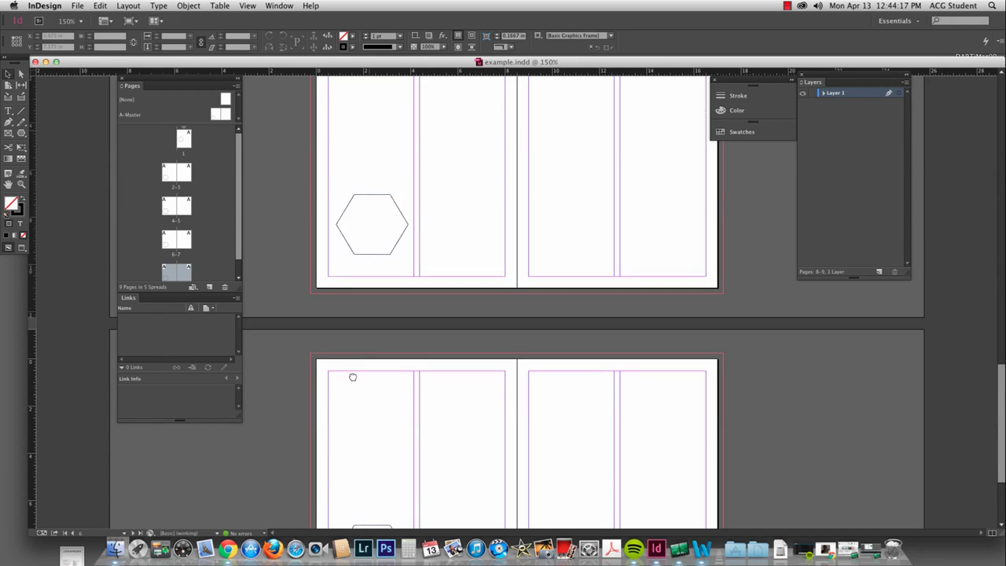
{"action": "scroll", "coordinate": [353, 377], "scroll_direction": "up", "scroll_amount": 15}
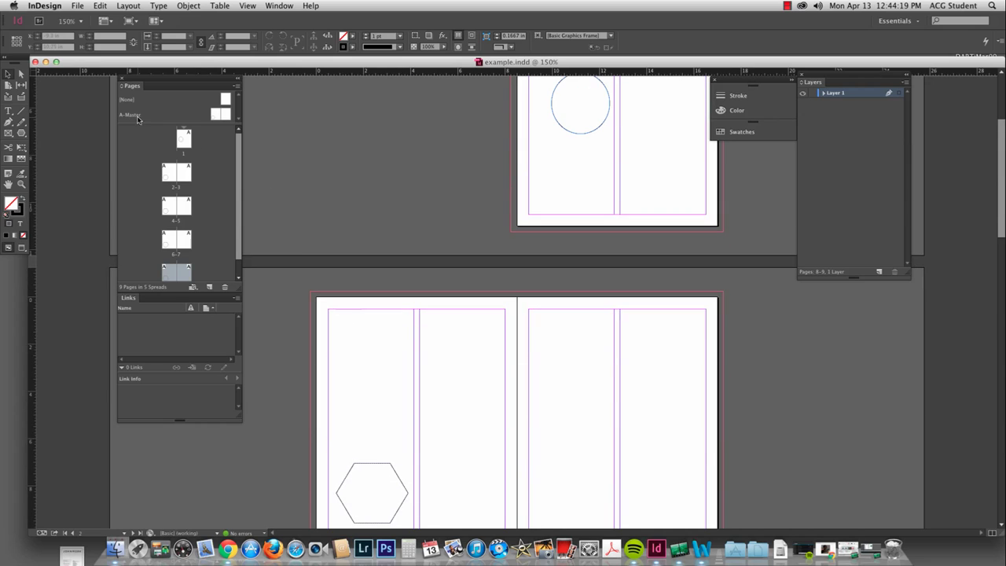
{"action": "double_click", "coordinate": [216, 115]}
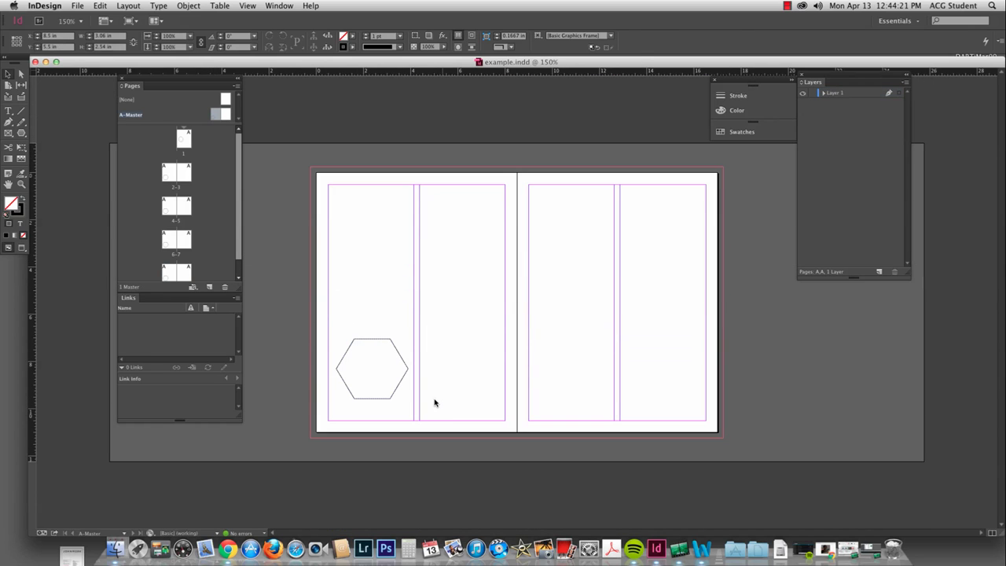
{"action": "key", "text": "super+a"}
{"action": "key", "text": "BackSpace"}
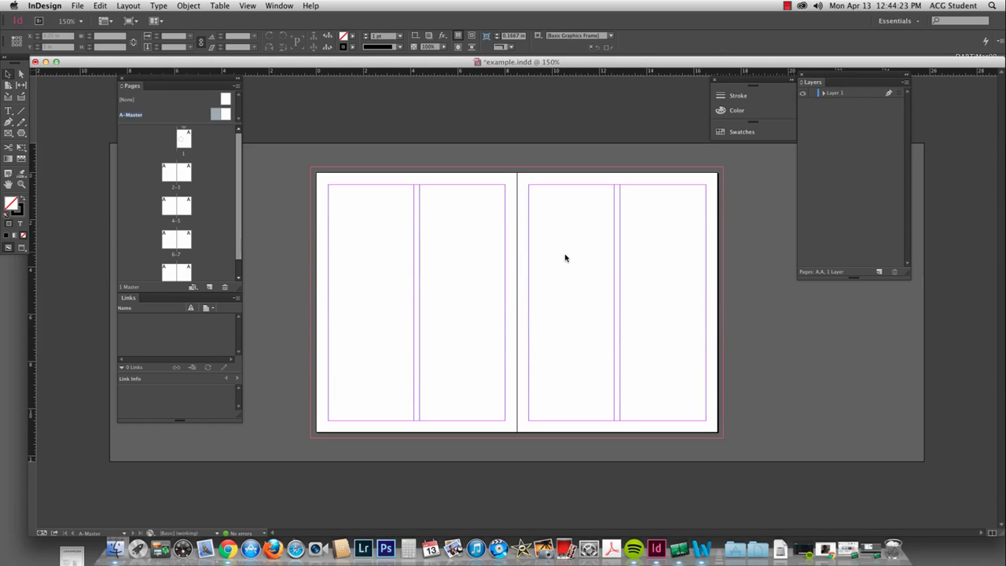
- Delete pages 4 through 9, keeping only page 1 and the 2-3 spread
{"action": "left_click_drag", "start_coordinate": [185, 274], "coordinate": [225, 286]}
{"action": "left_click_drag", "start_coordinate": [184, 239], "coordinate": [224, 284]}
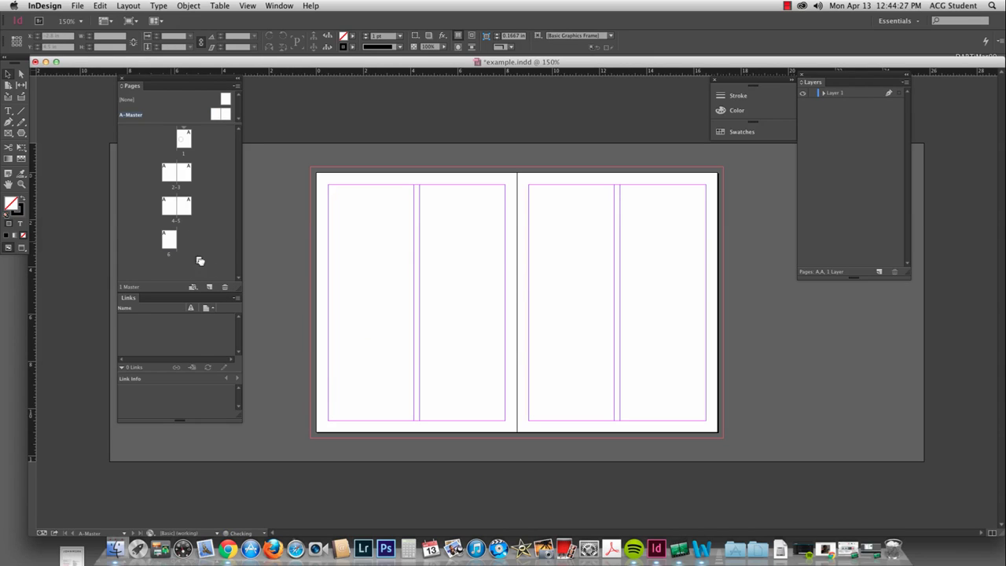
{"action": "left_click_drag", "start_coordinate": [169, 239], "coordinate": [225, 286]}
{"action": "left_click_drag", "start_coordinate": [184, 206], "coordinate": [225, 286]}
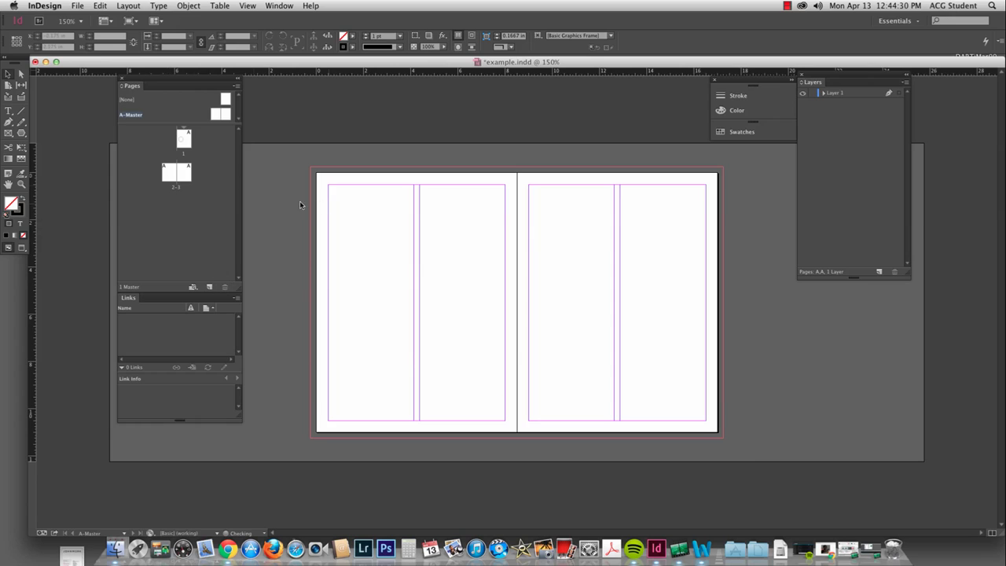
- Go to page 1, delete the circle and magnify the page to 200%
{"action": "double_click", "coordinate": [184, 140]}
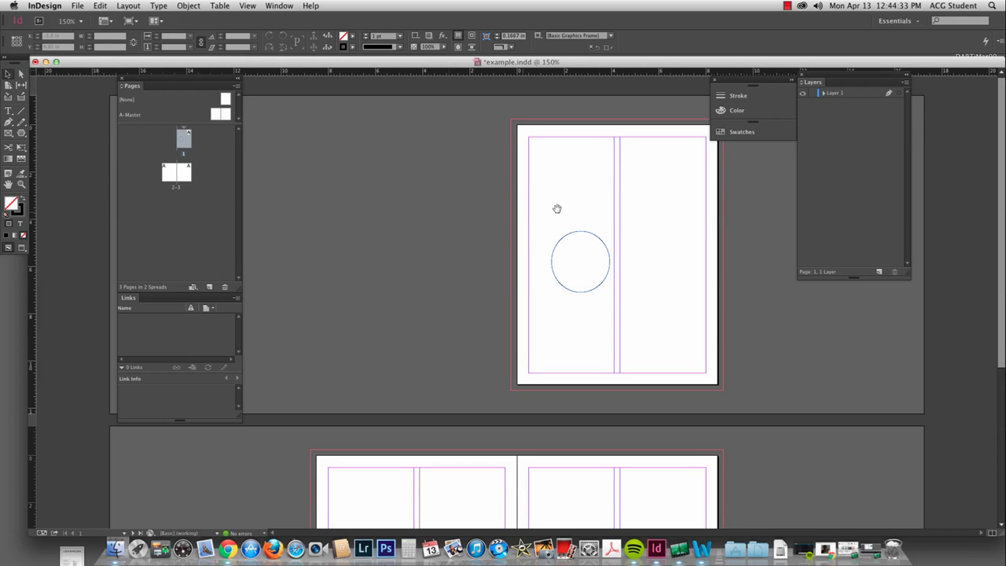
{"action": "left_click", "coordinate": [581, 231]}
{"action": "key", "text": "Delete"}
{"action": "key", "text": "super+equal"}
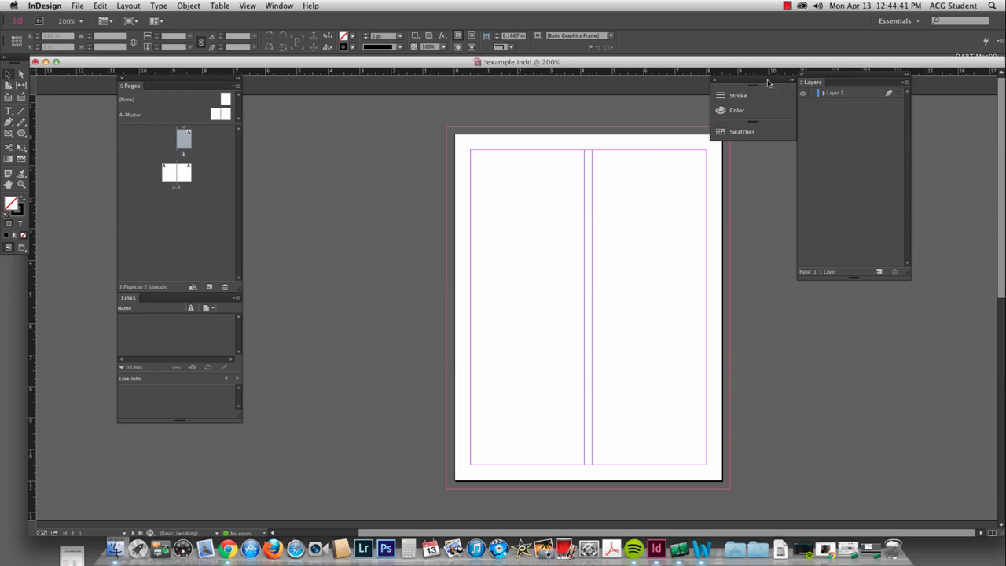
- Move the Stroke, Color and Swatches group away from the page and shrink the document window to uncover the desktop
{"action": "mouse_move", "coordinate": [768, 82]}
{"action": "left_mouse_down"}
{"action": "mouse_move", "coordinate": [930, 234]}
{"action": "mouse_move", "coordinate": [967, 161]}
{"action": "left_mouse_up"}
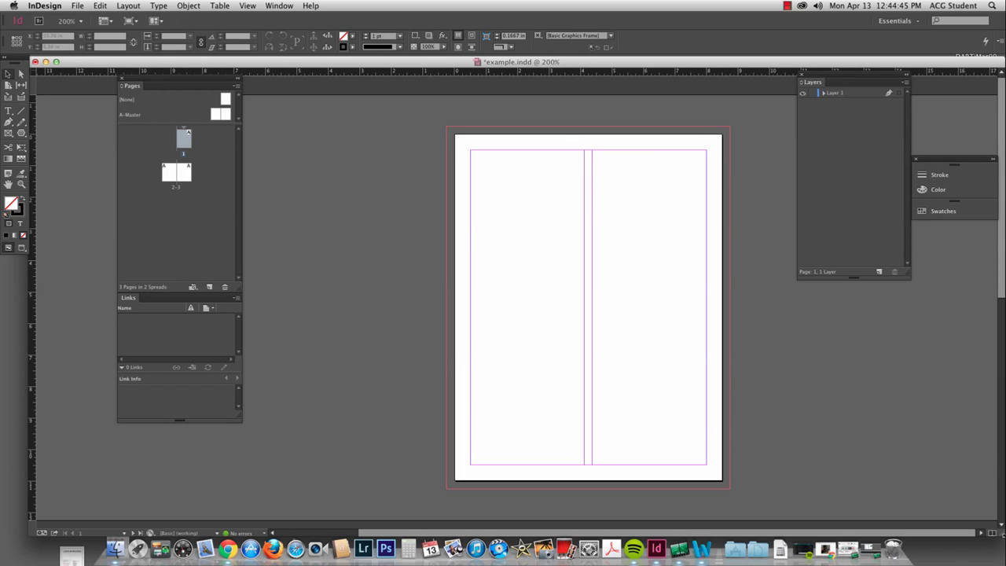
{"action": "left_click_drag", "start_coordinate": [1004, 536], "coordinate": [695, 504]}
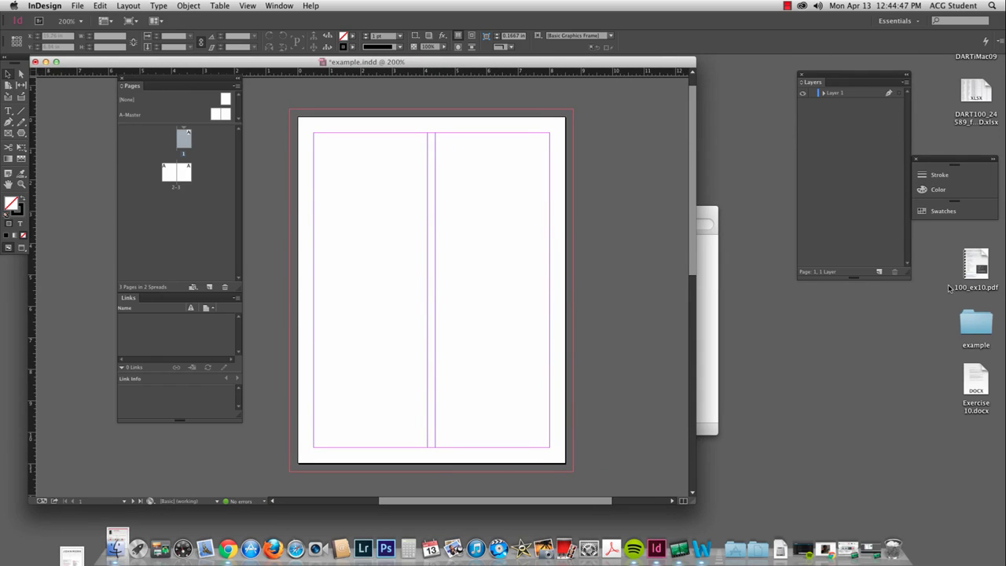
- Switch to Finder, open the images folder inside example, and place the first tumblr JPEG on page 1 of the layout
{"action": "left_click", "coordinate": [978, 323]}
{"action": "double_click", "coordinate": [978, 323]}
{"action": "left_click", "coordinate": [548, 258]}
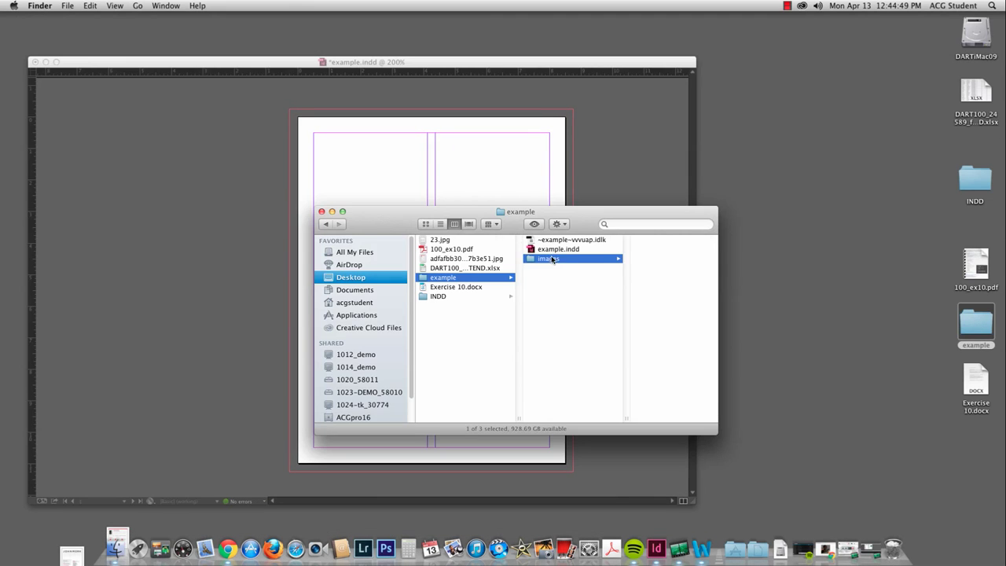
{"action": "left_click_drag", "start_coordinate": [621, 240], "coordinate": [419, 182]}
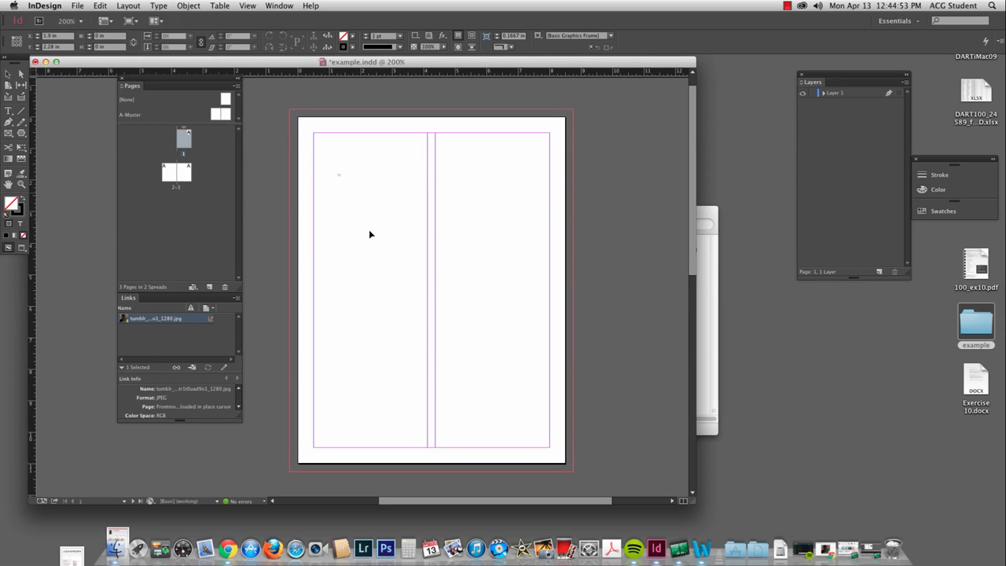
{"action": "left_click", "coordinate": [339, 176]}
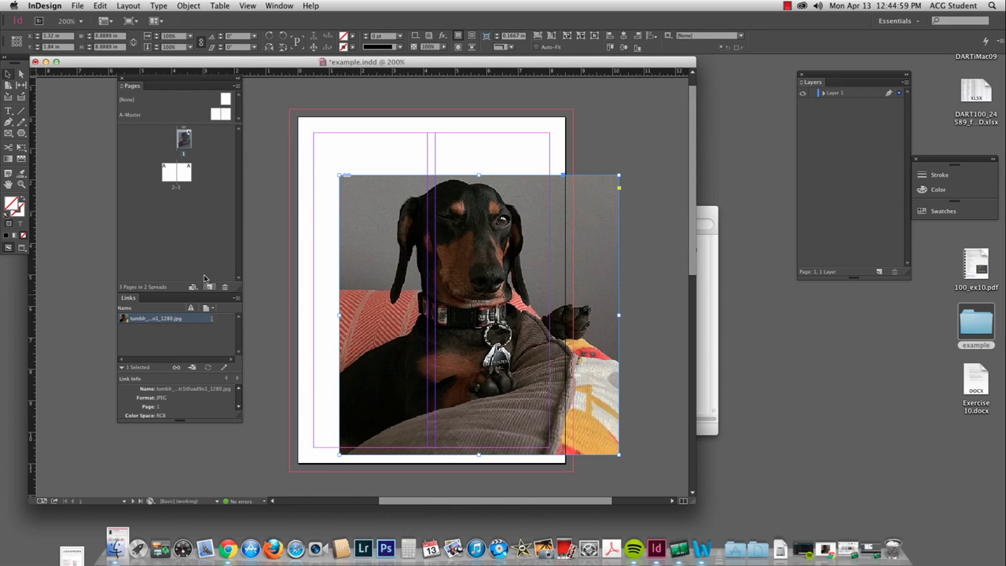
- Quit InDesign, saving the changes to example.indd
{"action": "left_click", "coordinate": [44, 6]}
{"action": "left_click", "coordinate": [47, 100]}
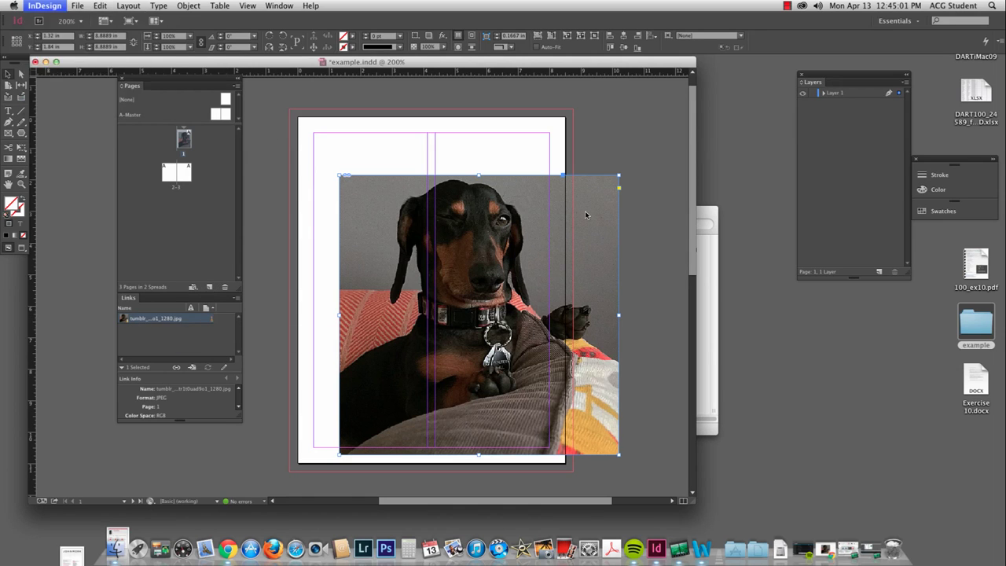
{"action": "key", "text": "Return"}
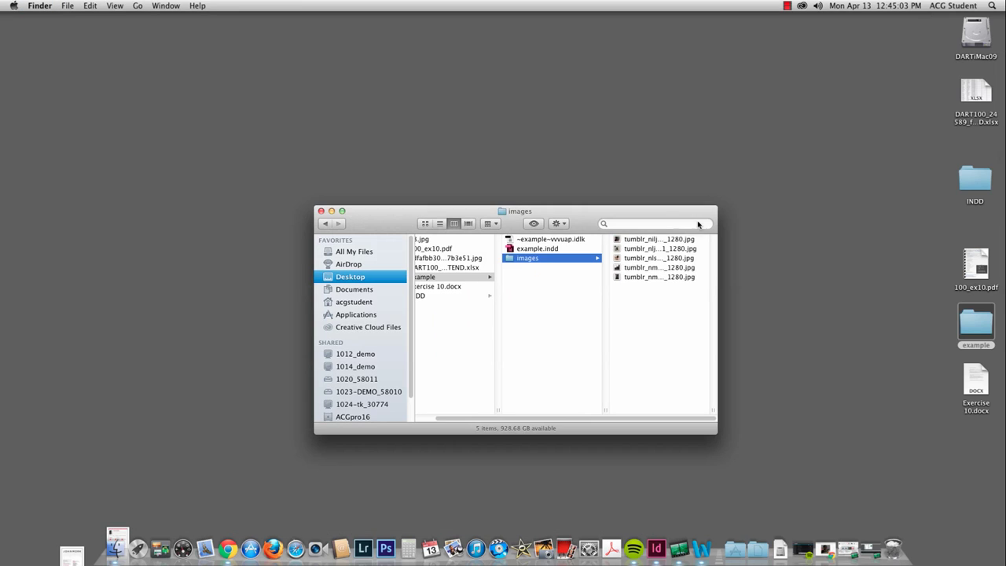
- Find the dachshund JPEG among the files in the images folder and move it to the Trash
{"action": "left_click", "coordinate": [637, 278]}
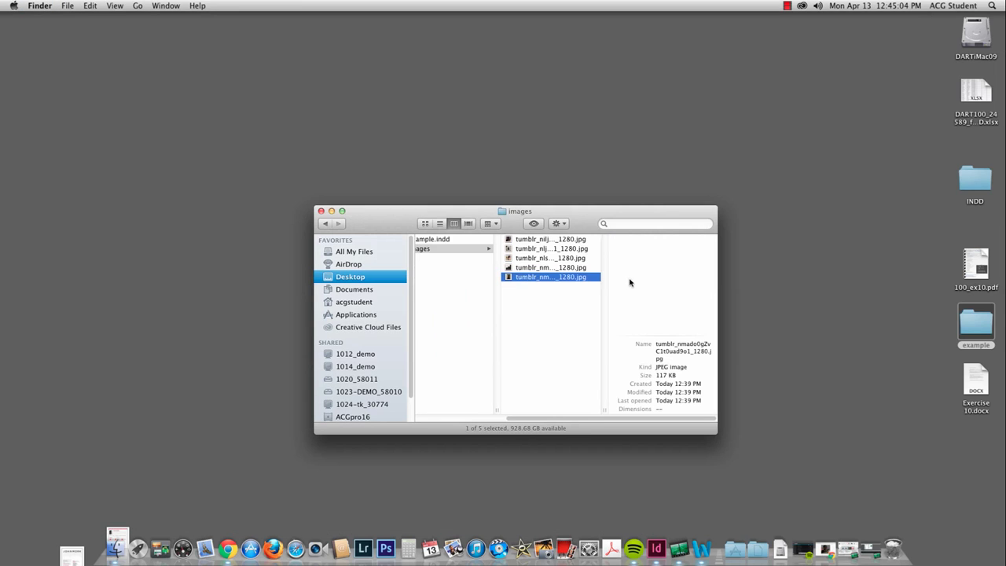
{"action": "left_click", "coordinate": [543, 294]}
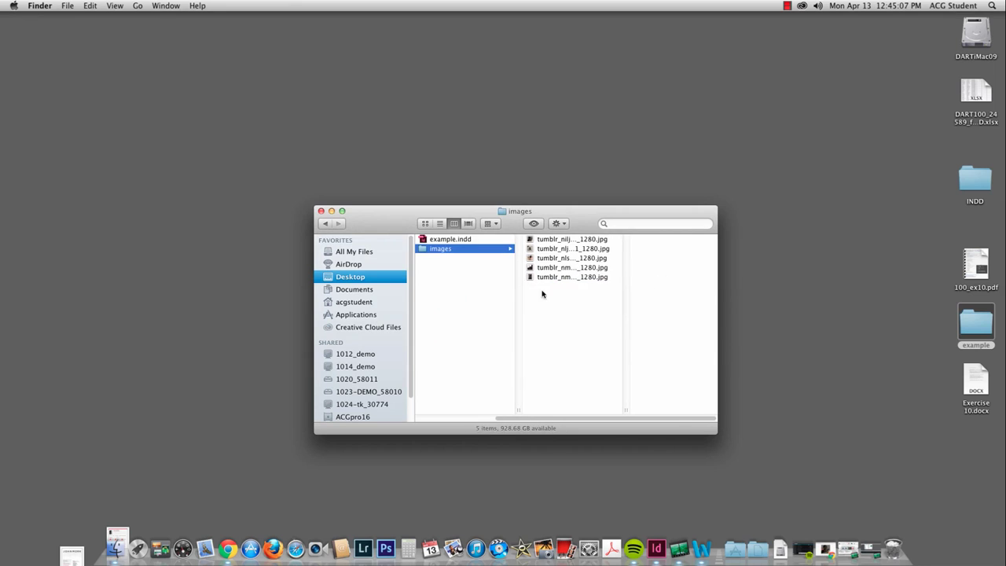
{"action": "left_click", "coordinate": [562, 276]}
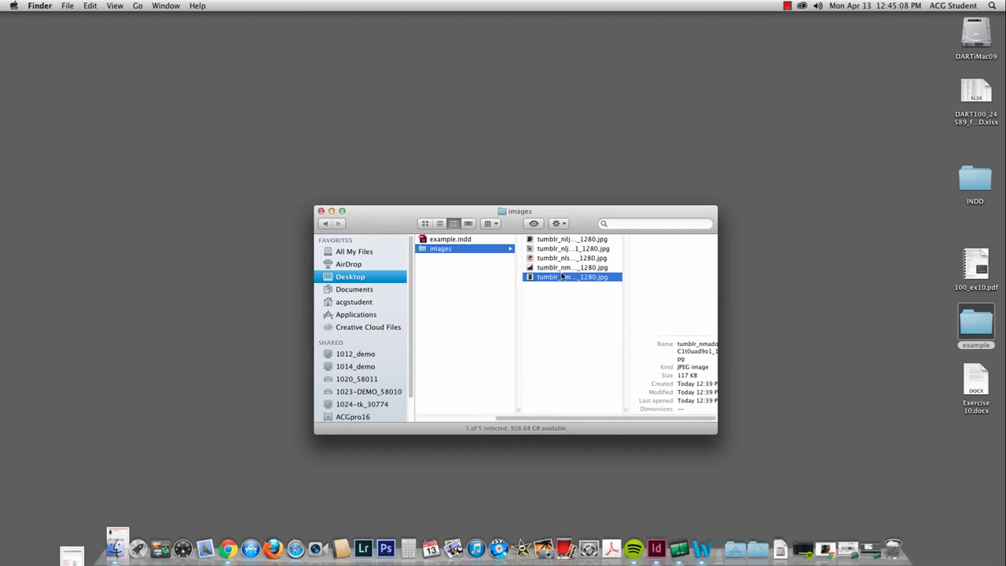
{"action": "left_click", "coordinate": [533, 238]}
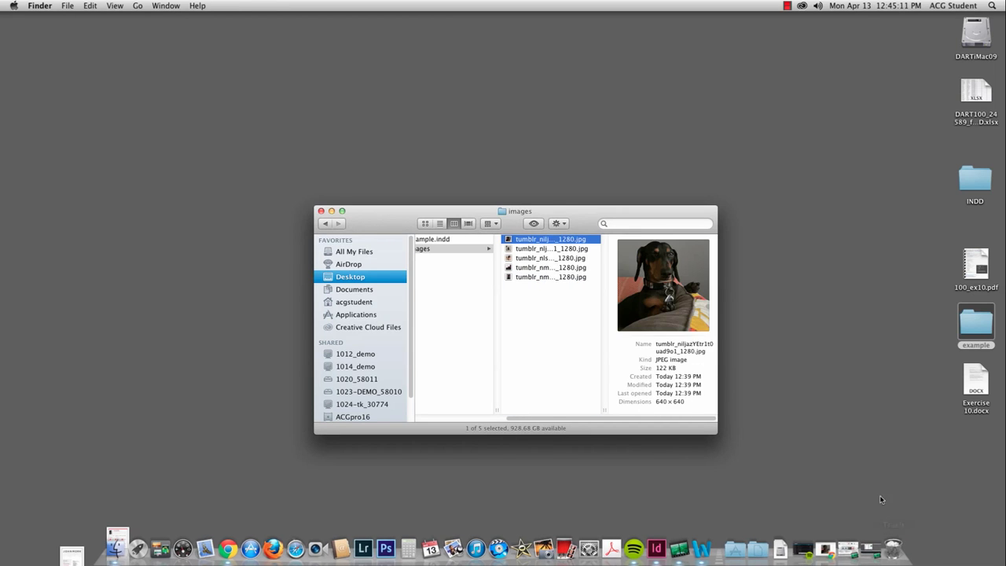
{"action": "key", "text": "super+BackSpace"}
- Reopen example.indd in InDesign from the example folder
{"action": "double_click", "coordinate": [467, 240]}
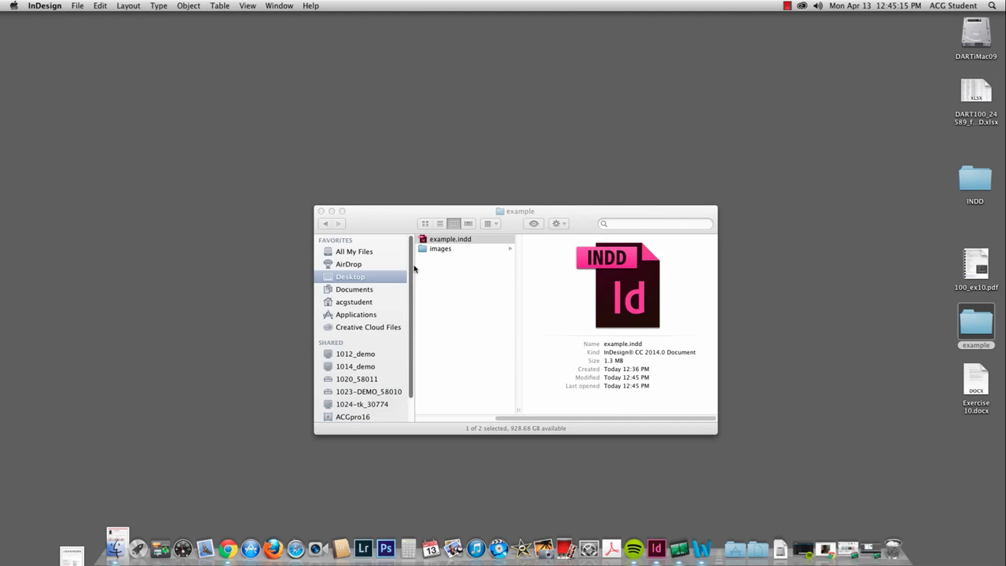
{"action": "double_click", "coordinate": [455, 240]}
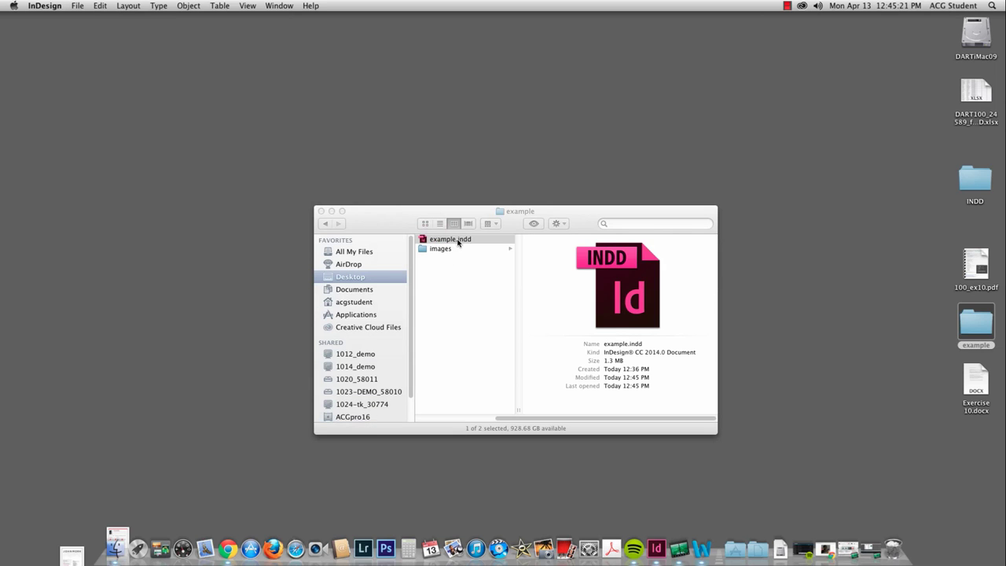
{"action": "left_click", "coordinate": [533, 213]}
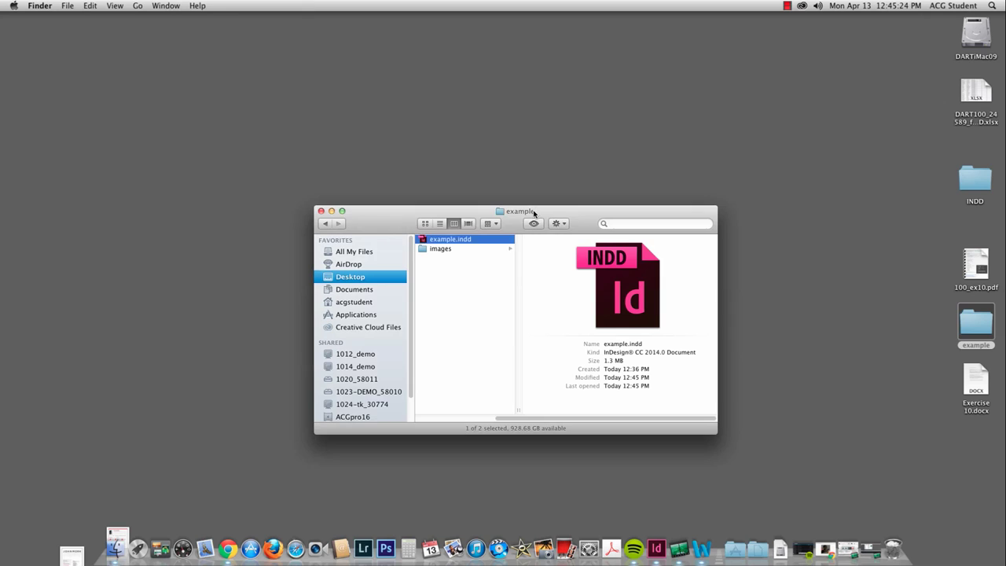
{"action": "double_click", "coordinate": [457, 240]}
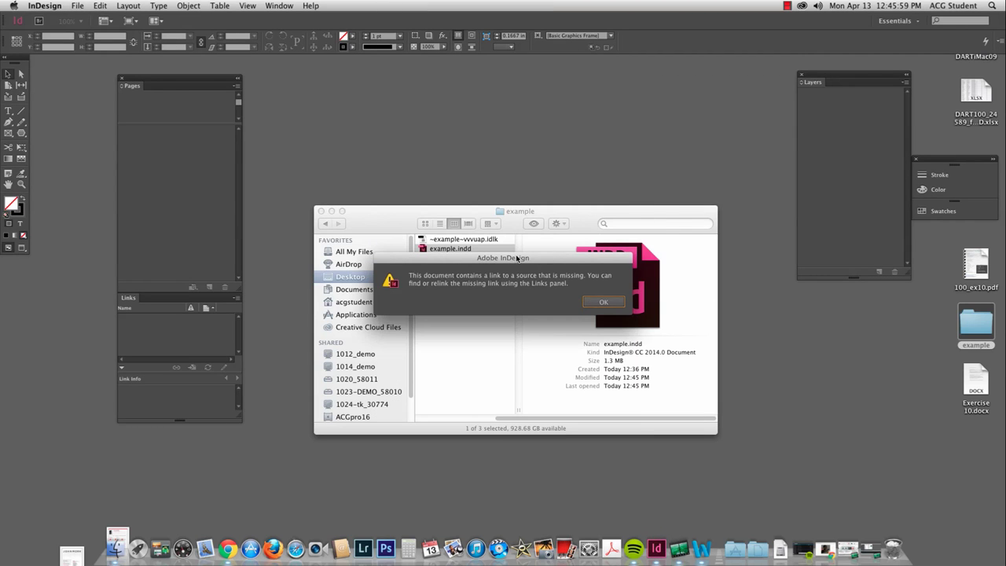
- Move the missing-link alert clear of the folder window and acknowledge it
{"action": "left_click_drag", "start_coordinate": [520, 261], "coordinate": [493, 88]}
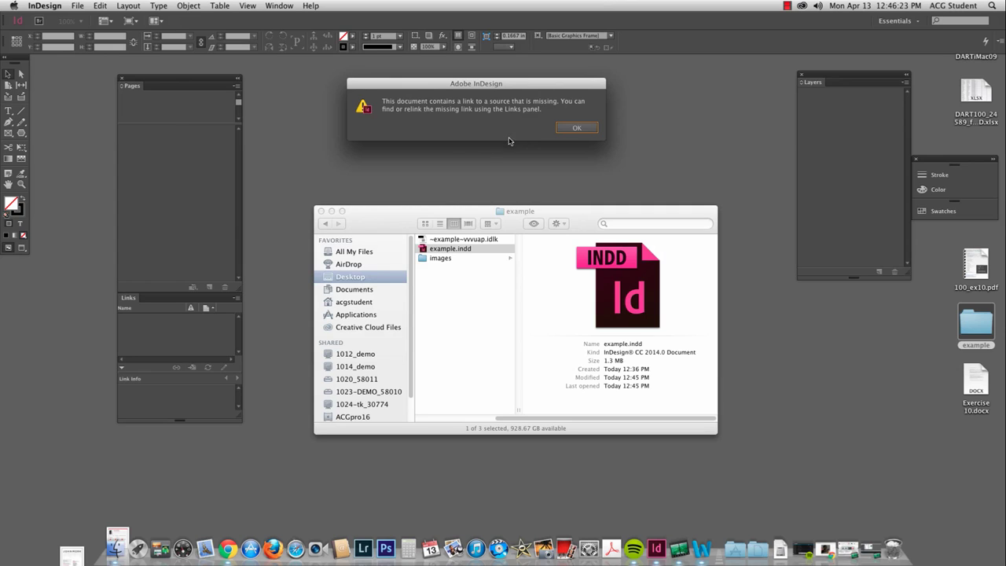
{"action": "mouse_move", "coordinate": [457, 81]}
{"action": "left_mouse_down"}
{"action": "mouse_move", "coordinate": [394, 71]}
{"action": "mouse_move", "coordinate": [444, 70]}
{"action": "left_mouse_up"}
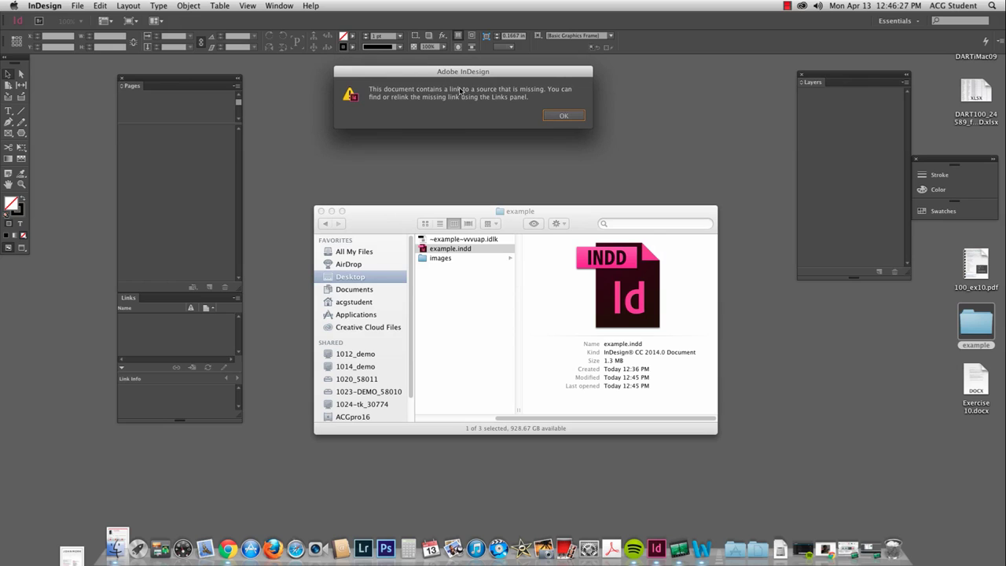
{"action": "left_click_drag", "start_coordinate": [449, 89], "coordinate": [505, 96]}
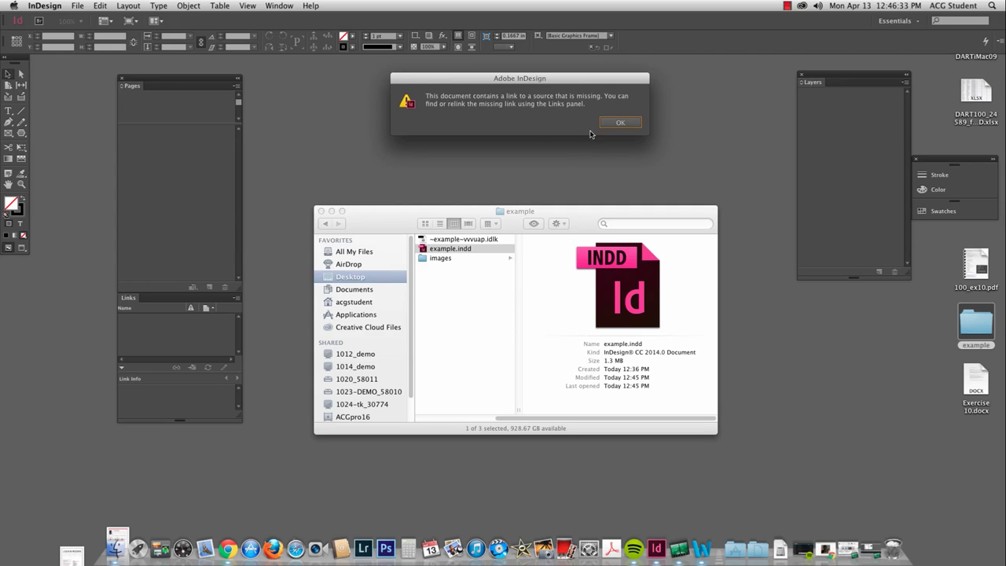
{"action": "left_click", "coordinate": [624, 122]}
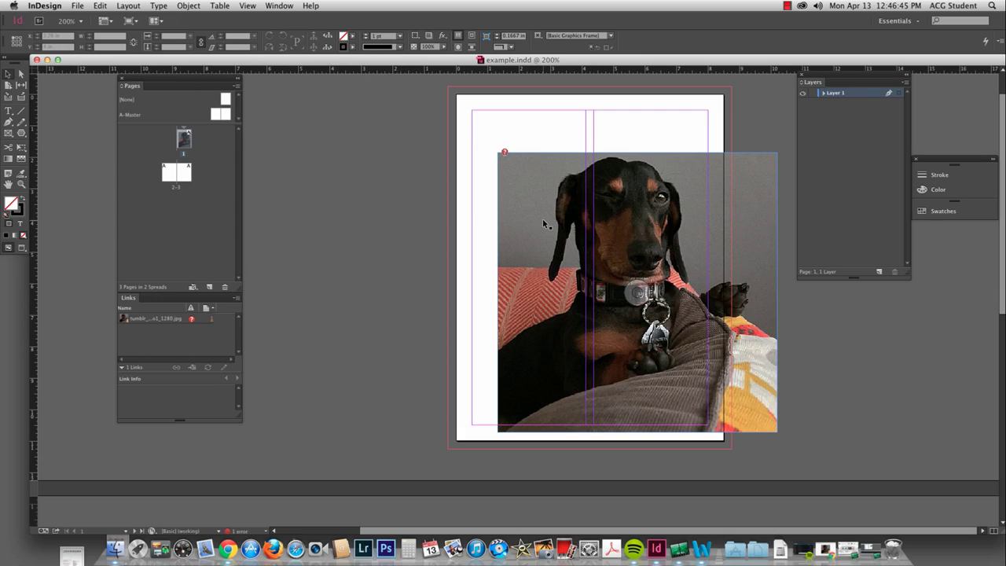
- Shift the dog image left to an X position of 0.9 in, close the What's New window and deselect the image
{"action": "left_click", "coordinate": [520, 158]}
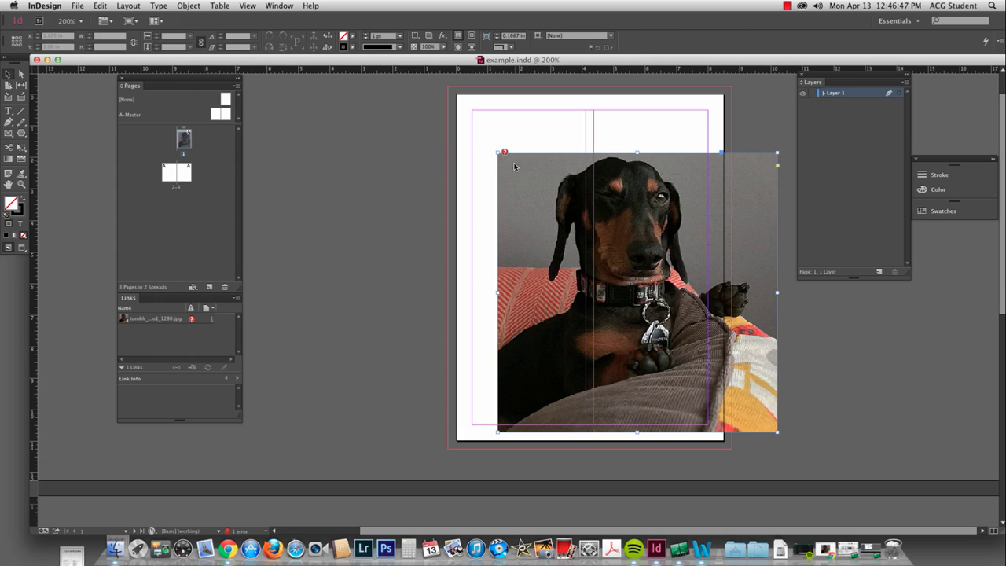
{"action": "left_click_drag", "start_coordinate": [514, 166], "coordinate": [502, 161]}
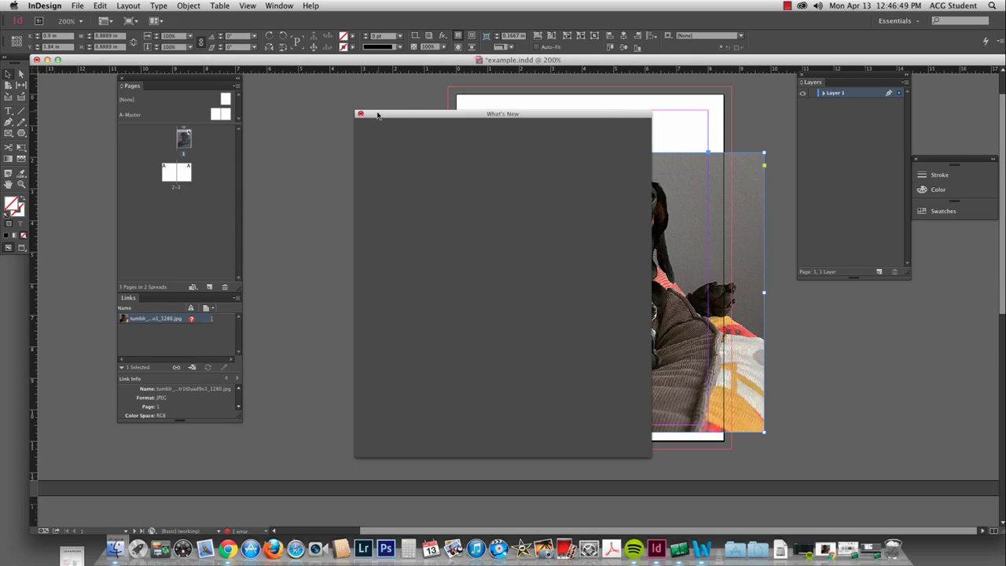
{"action": "left_click", "coordinate": [361, 114]}
{"action": "left_click", "coordinate": [504, 146]}
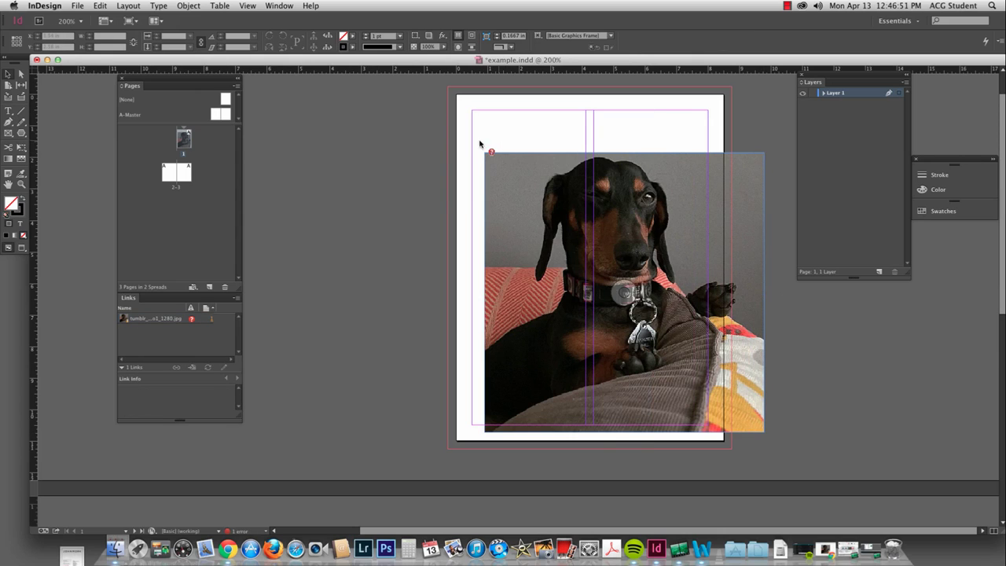
{"action": "left_click", "coordinate": [174, 319]}
{"action": "left_click", "coordinate": [237, 301]}
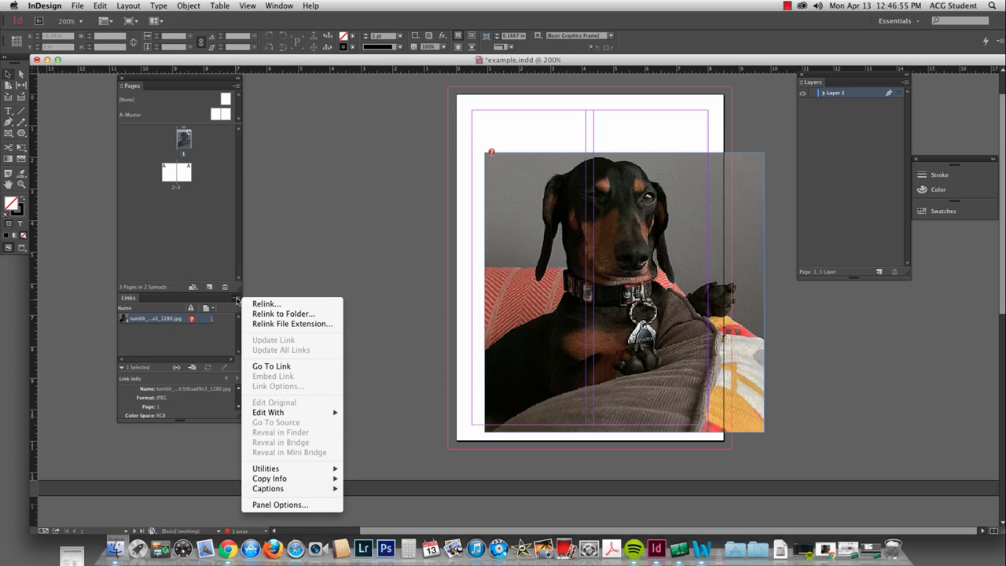
{"action": "left_click", "coordinate": [264, 302]}
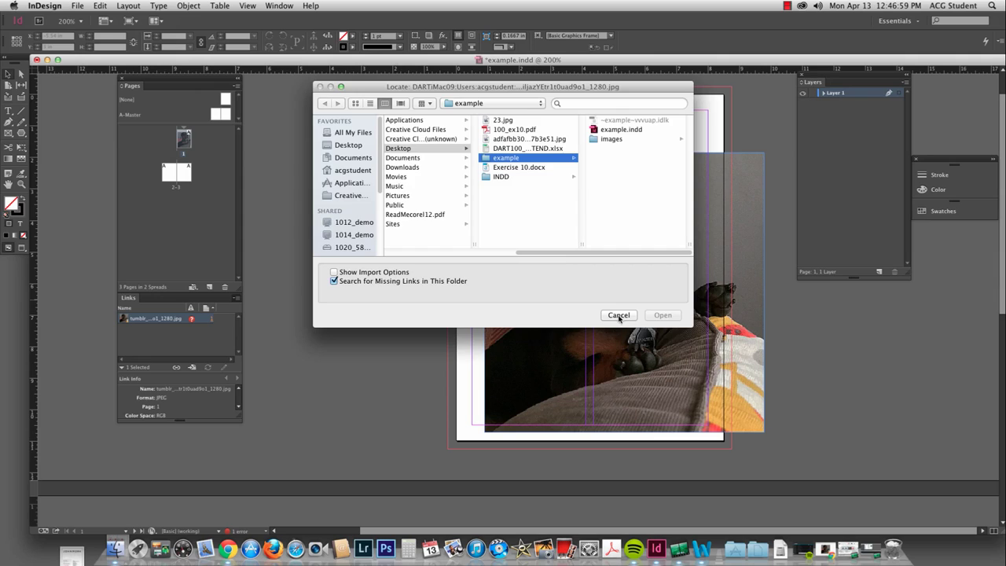
{"action": "left_click", "coordinate": [619, 315]}
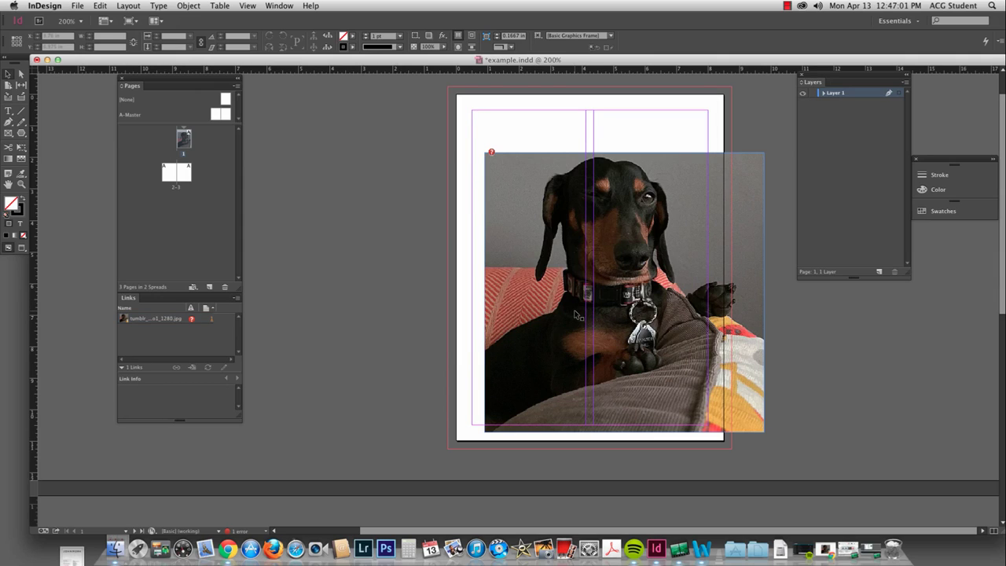
- Delete the dog image with the missing link from the page and move the document window clear of the folder windows
{"action": "left_click", "coordinate": [515, 176]}
{"action": "key", "text": "Delete"}
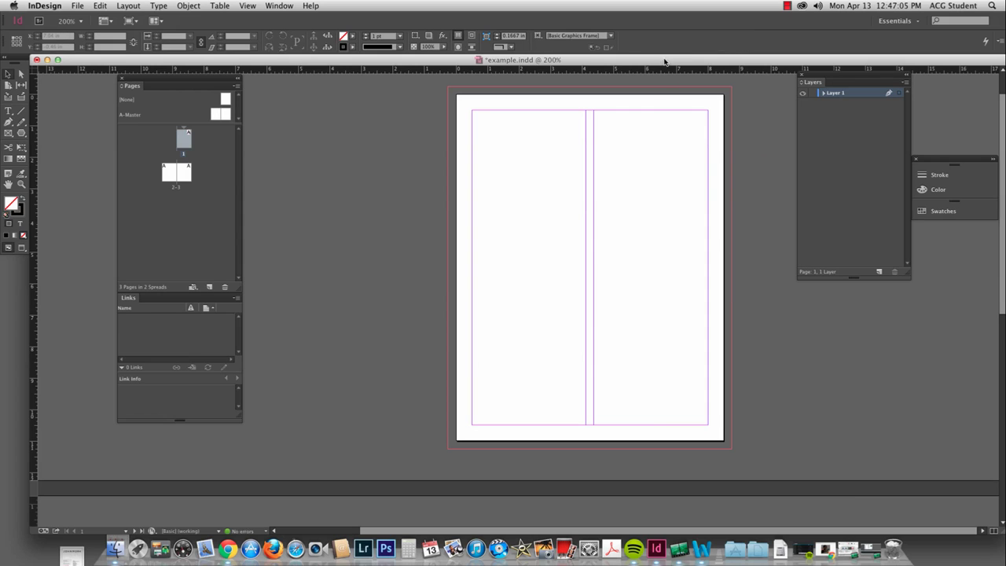
{"action": "left_click_drag", "start_coordinate": [664, 61], "coordinate": [436, 413]}
- Restore both tumblr JPEGs from the Trash to the images folder inside the example folder
{"action": "left_click", "coordinate": [894, 548]}
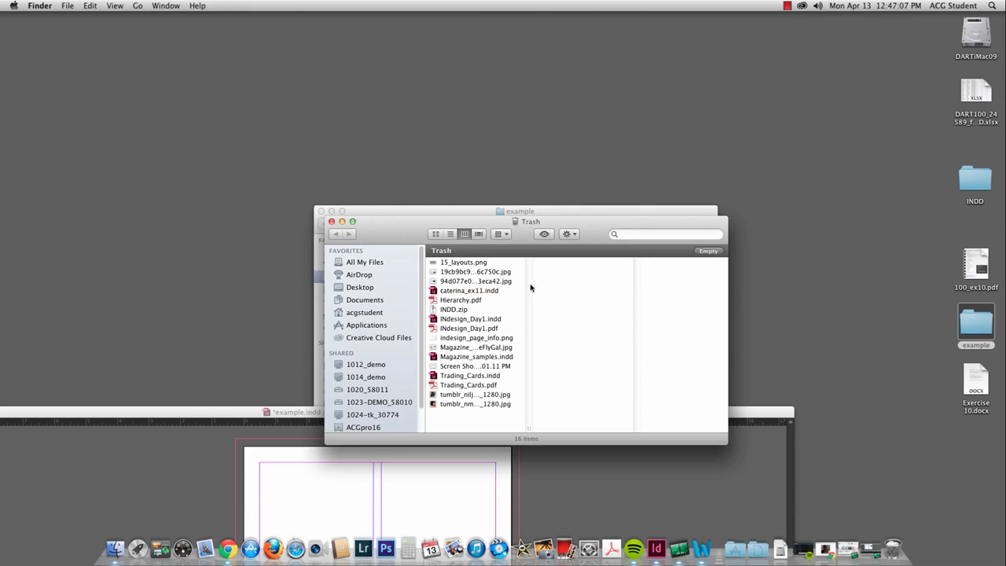
{"action": "left_click_drag", "start_coordinate": [528, 224], "coordinate": [775, 157]}
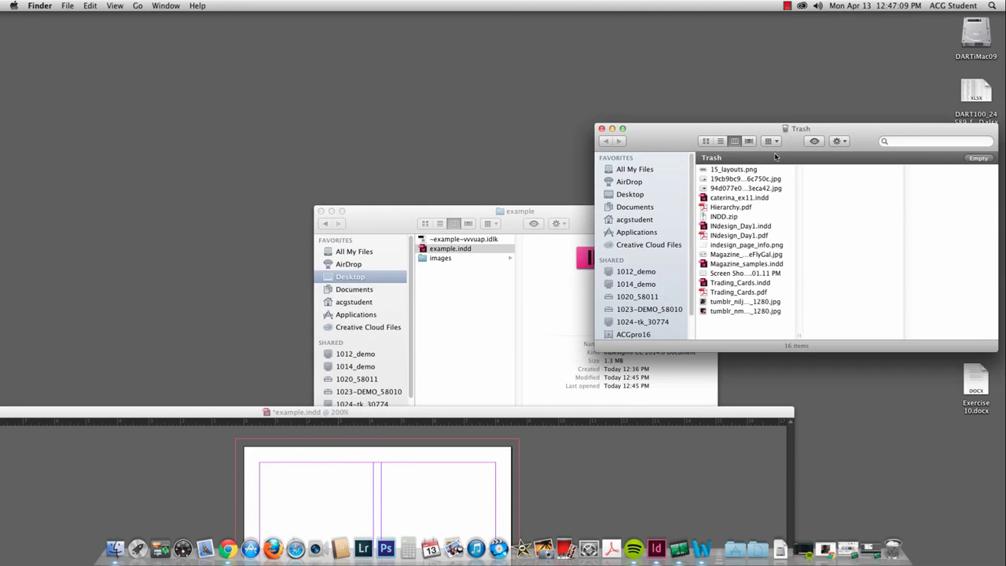
{"action": "left_click", "coordinate": [732, 301]}
{"action": "left_click", "coordinate": [727, 311]}
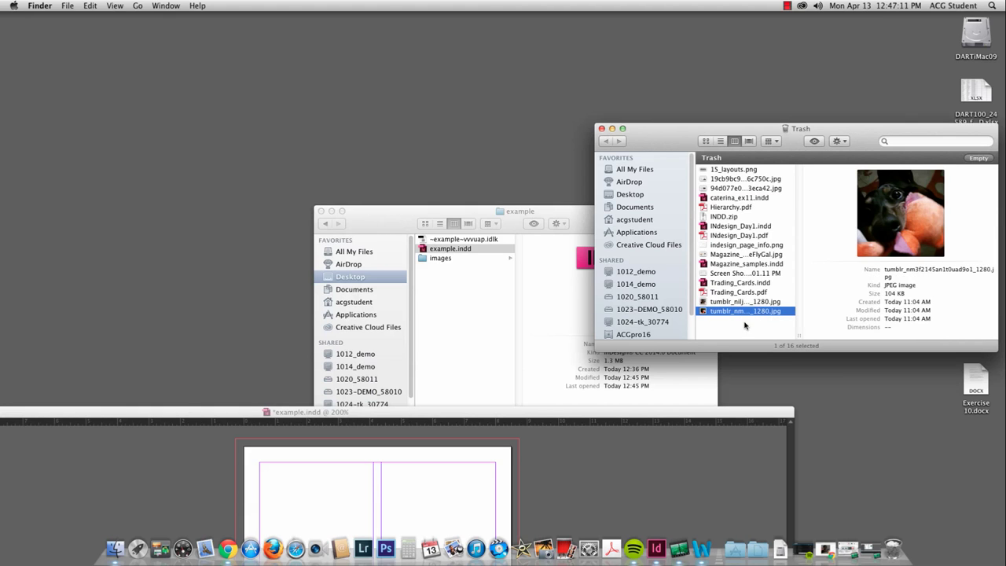
{"action": "left_click", "coordinate": [735, 302], "text": "shift"}
{"action": "left_click_drag", "start_coordinate": [735, 302], "coordinate": [448, 260]}
- Return to the InDesign document and load the tumblr_nls..._1280.jpg photo from the example project's images folder for placing
{"action": "left_click", "coordinate": [609, 467]}
{"action": "double_click", "coordinate": [474, 414]}
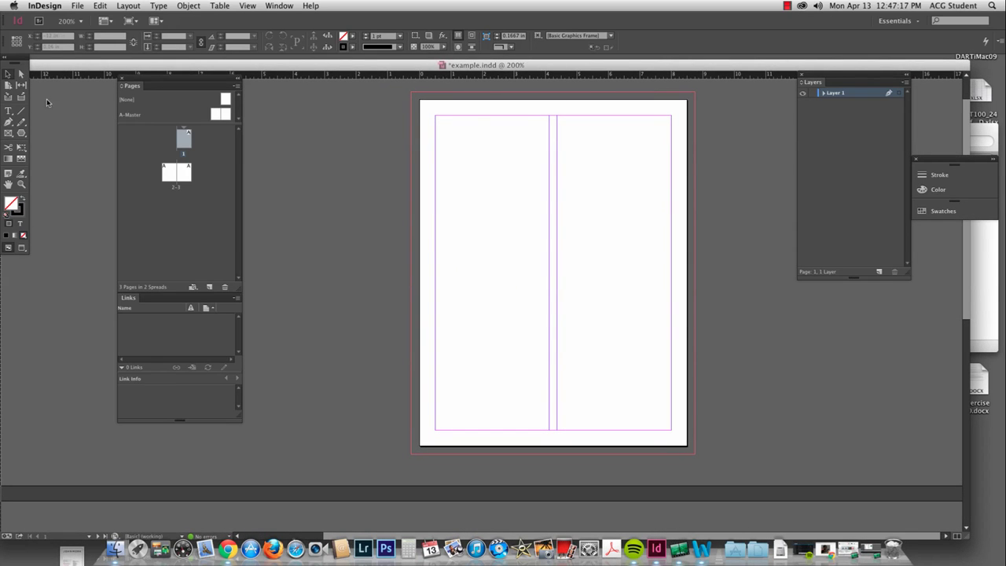
{"action": "left_click", "coordinate": [77, 7]}
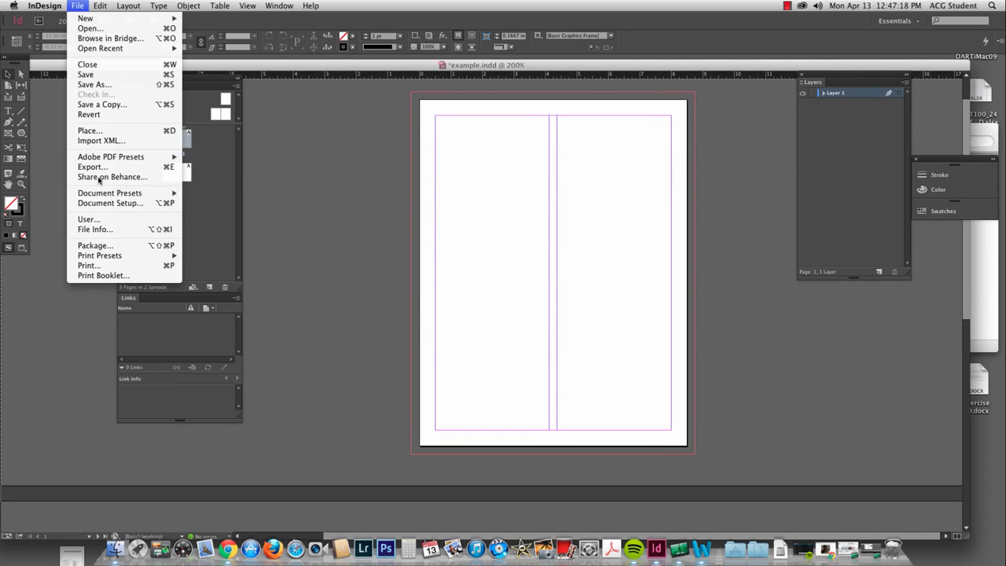
{"action": "left_click", "coordinate": [90, 130]}
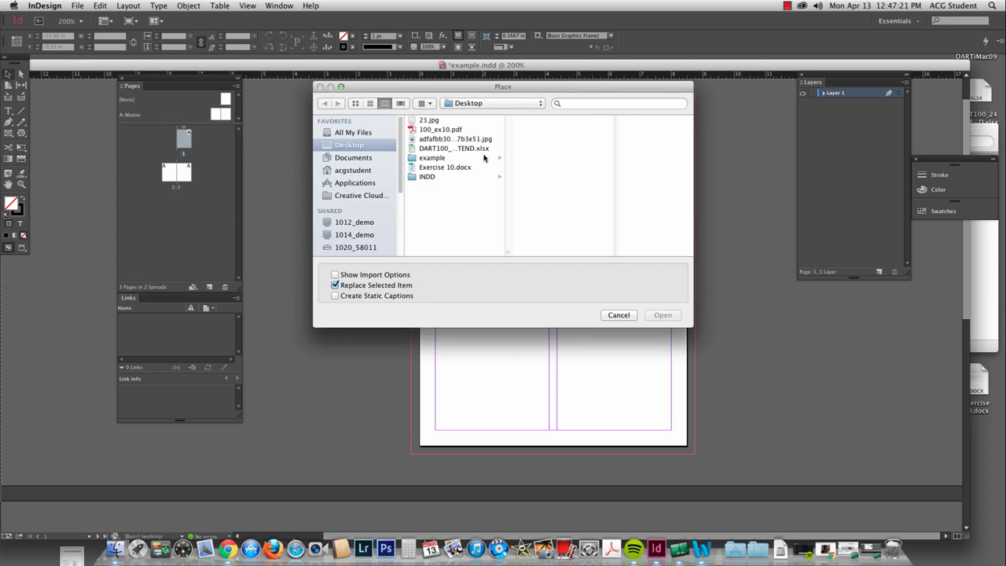
{"action": "left_click", "coordinate": [439, 158]}
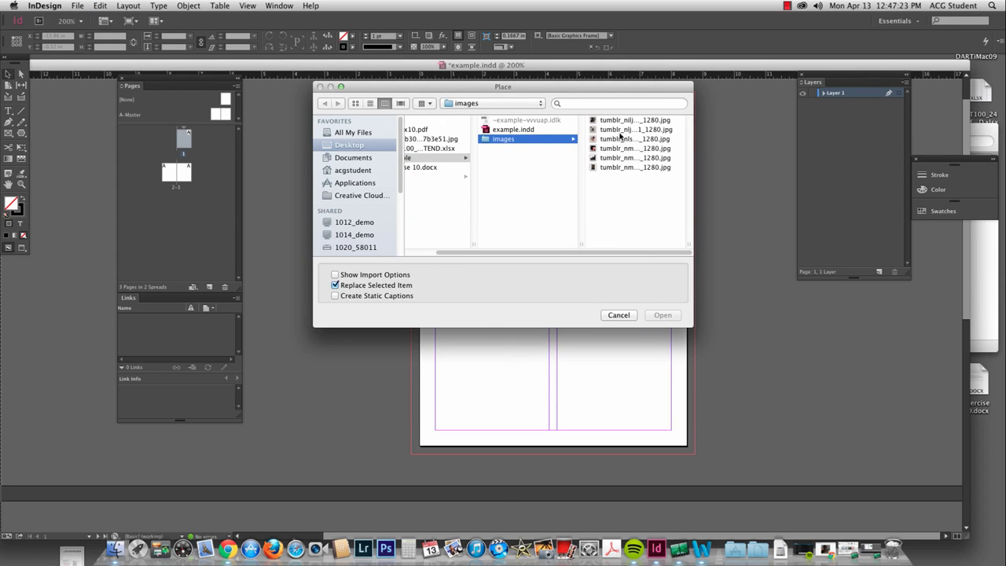
{"action": "left_click", "coordinate": [621, 139]}
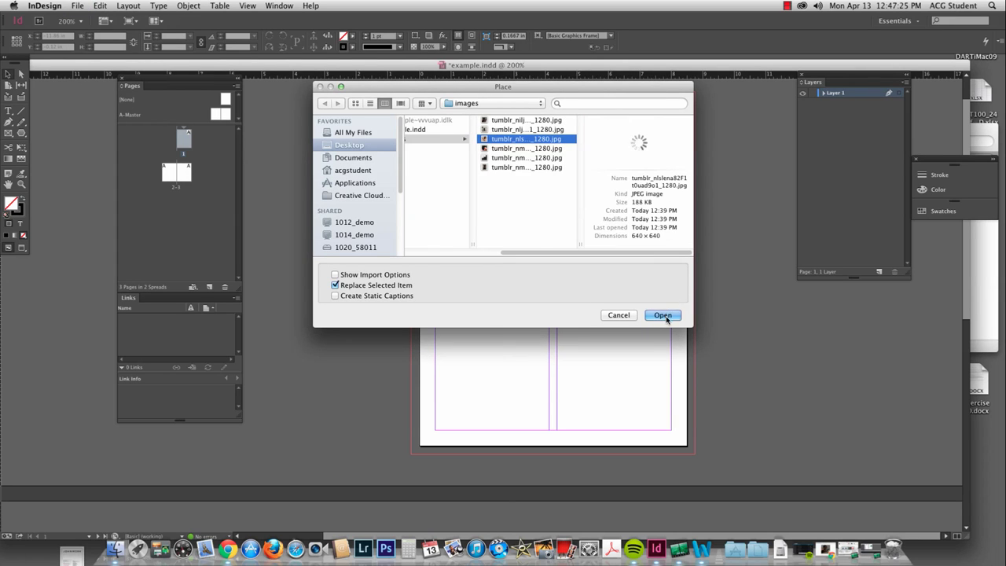
{"action": "left_click", "coordinate": [663, 316]}
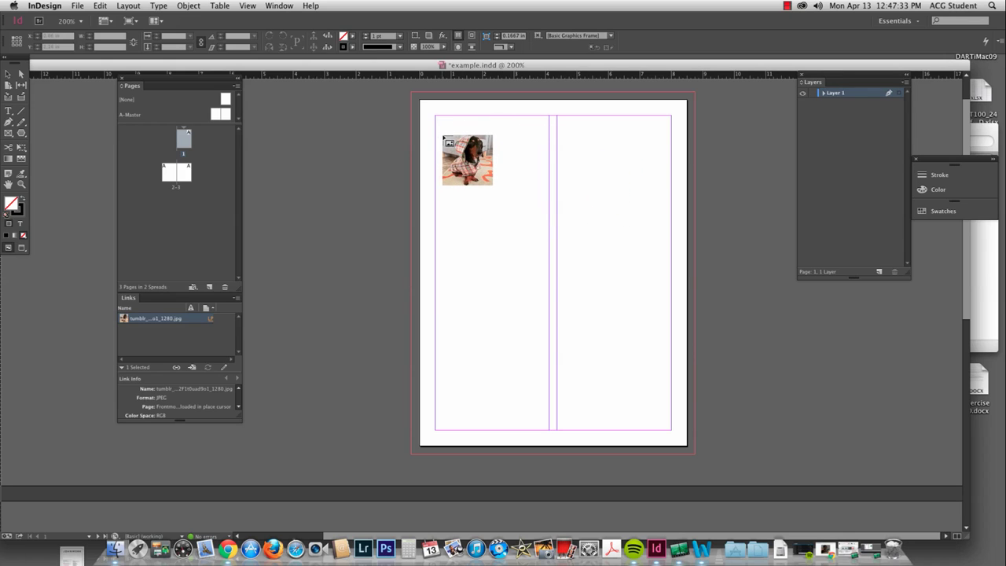
- Undo a full-size placement of the photo and place it from the page's upper-left margin corner at about 3.91 in square
{"action": "left_click", "coordinate": [345, 149]}
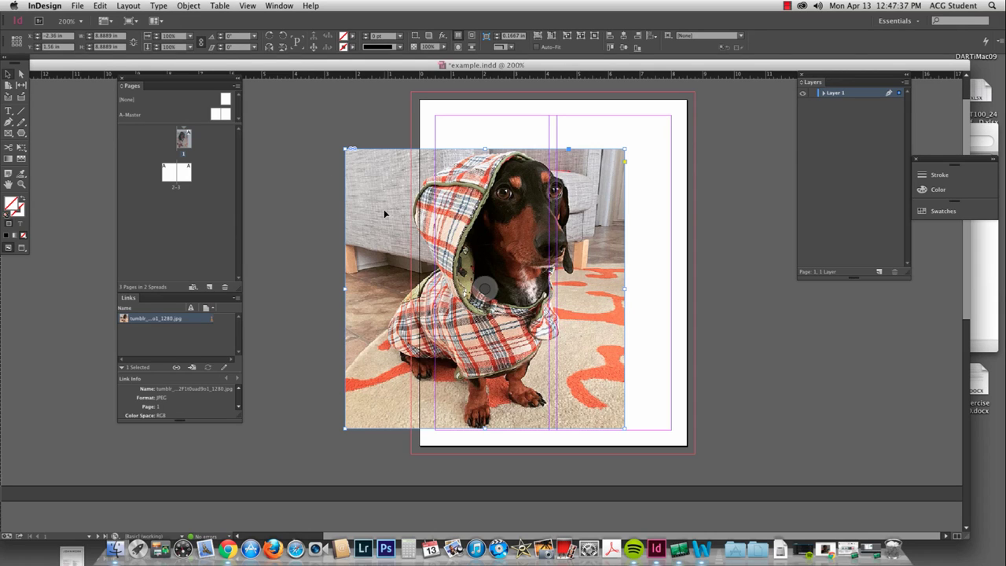
{"action": "key", "text": "super+z"}
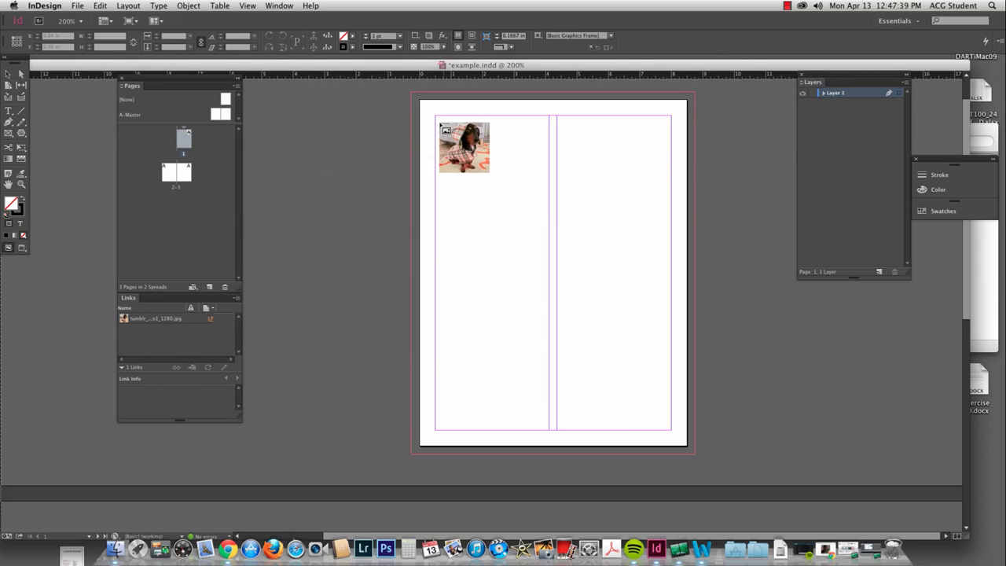
{"action": "left_click_drag", "start_coordinate": [436, 116], "coordinate": [529, 240]}
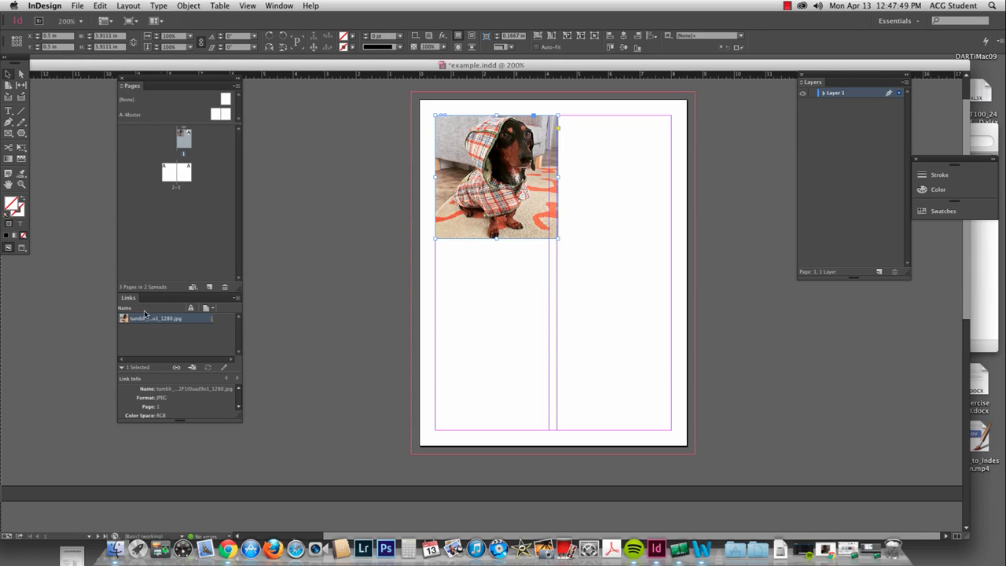
- Quit InDesign and save the changes to example.indd
{"action": "left_click", "coordinate": [49, 6]}
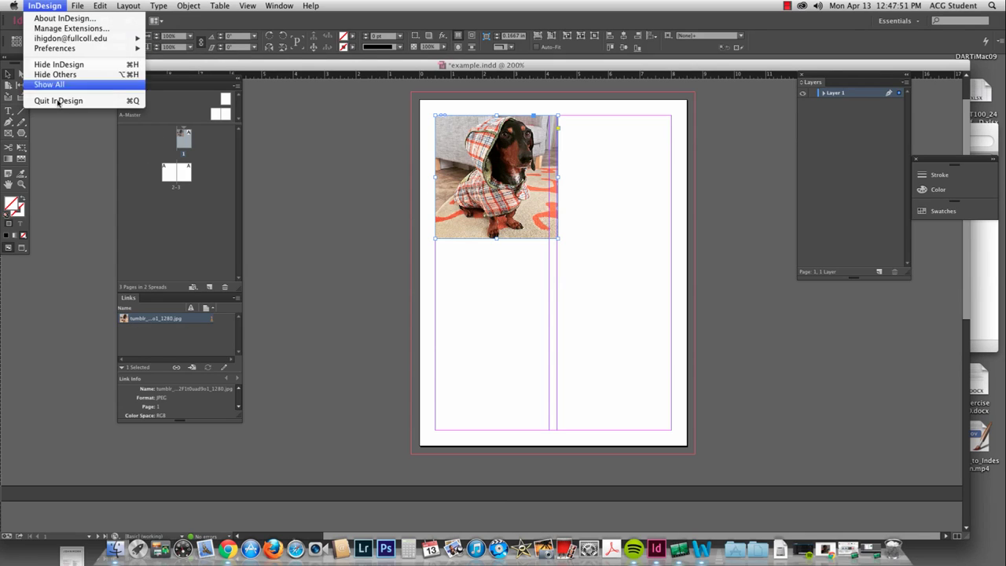
{"action": "left_click", "coordinate": [58, 101]}
{"action": "left_click", "coordinate": [604, 303]}
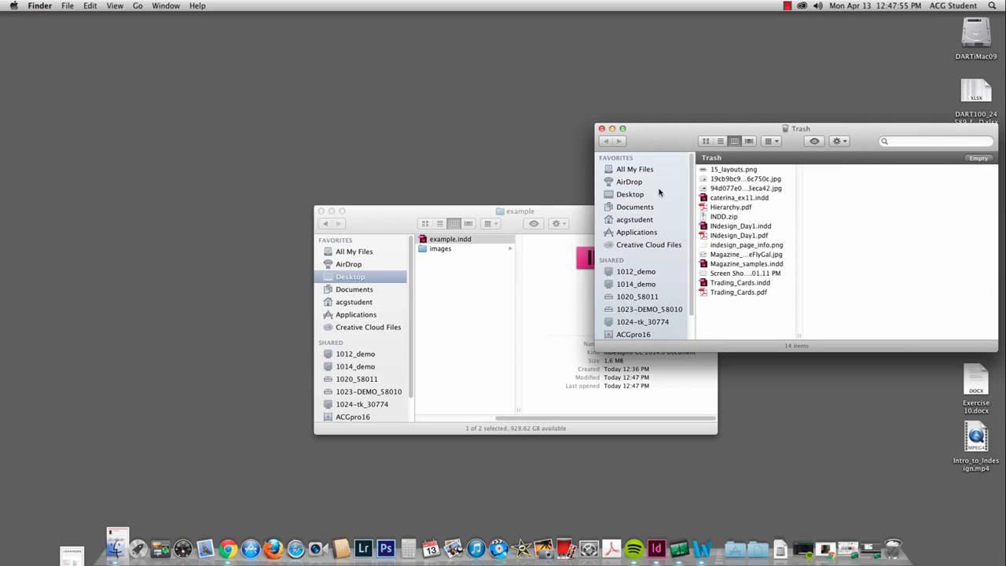
- Dismiss Camtasia's export notice and reopen example.indd in InDesign from the example folder
{"action": "left_click", "coordinate": [495, 283]}
{"action": "left_click", "coordinate": [444, 249]}
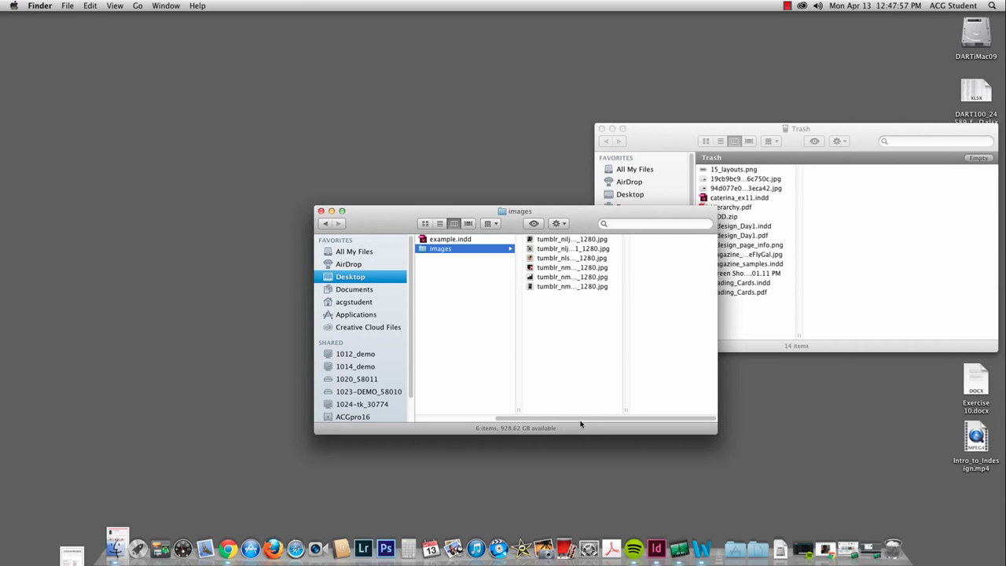
{"action": "left_click_drag", "start_coordinate": [582, 424], "coordinate": [470, 419]}
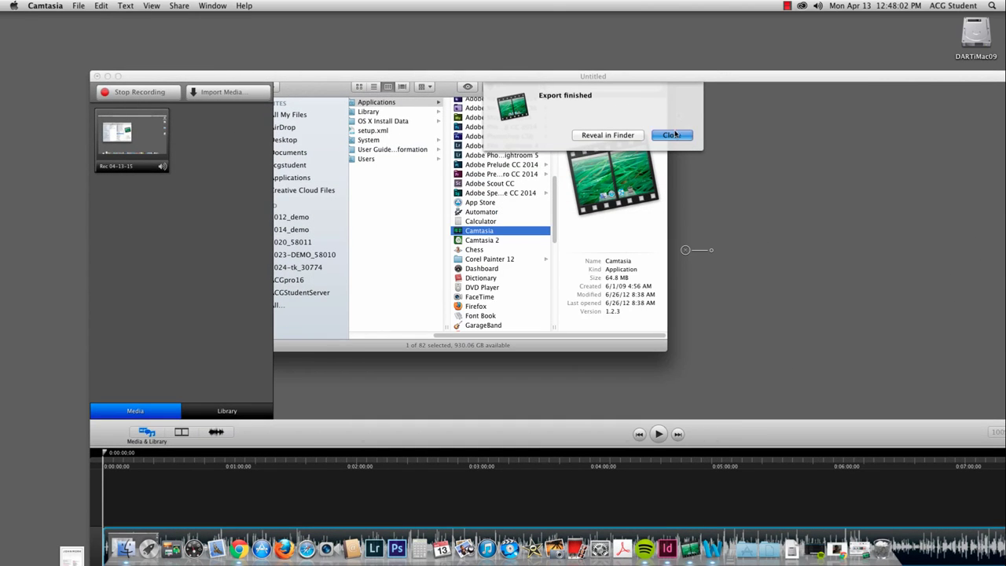
{"action": "left_click", "coordinate": [672, 136]}
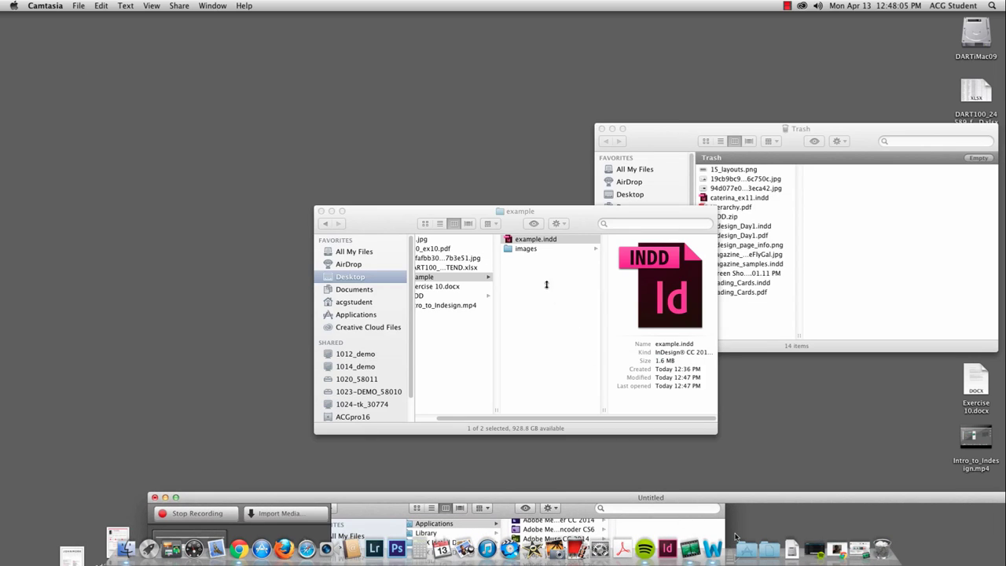
{"action": "left_click", "coordinate": [528, 242]}
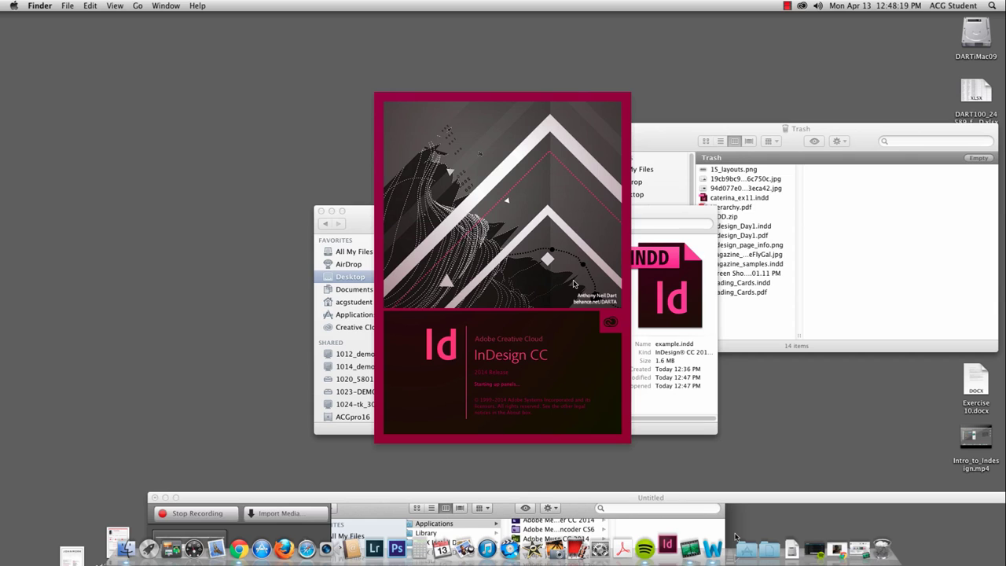
- Close the Trash window and move the example folder window higher on the desktop
{"action": "left_click", "coordinate": [687, 143]}
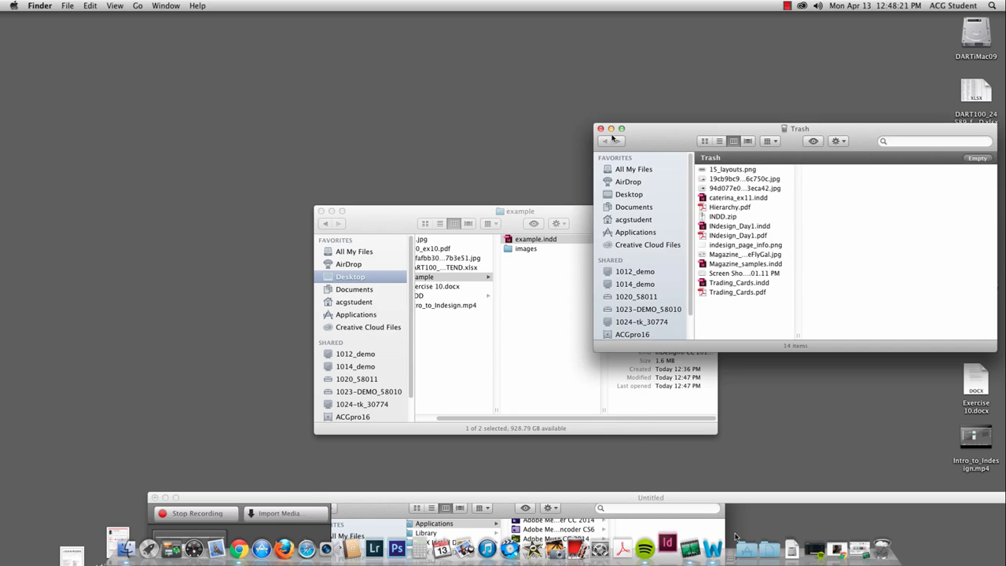
{"action": "left_click", "coordinate": [601, 130]}
{"action": "left_click_drag", "start_coordinate": [576, 222], "coordinate": [590, 137]}
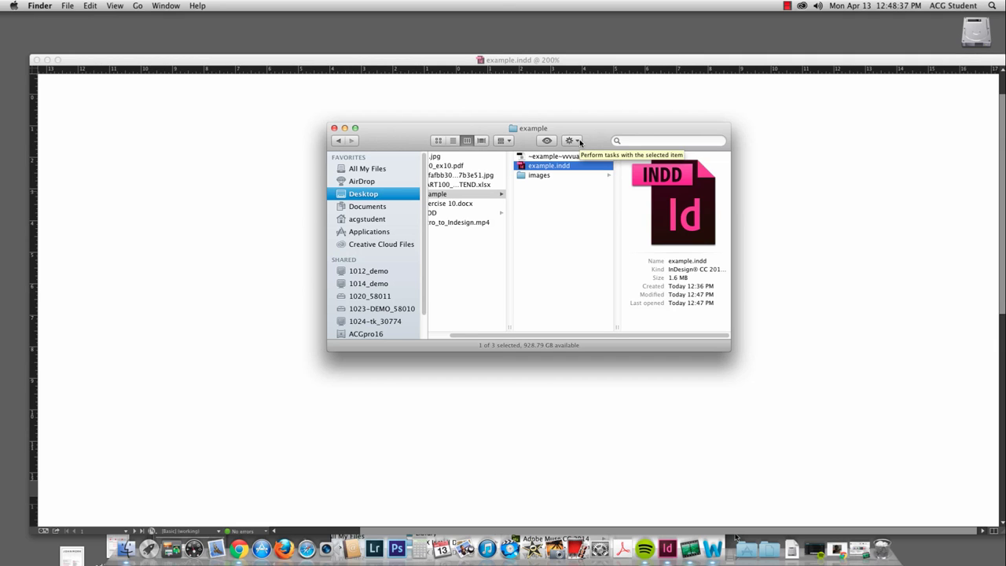
- Bring the InDesign document to the front and close the What's New window
{"action": "left_click", "coordinate": [433, 81]}
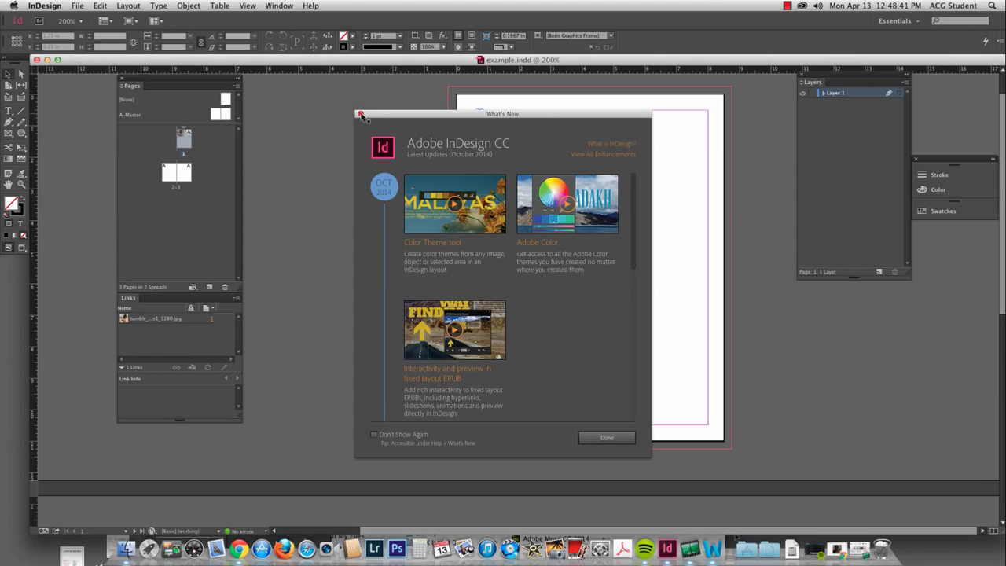
{"action": "left_click", "coordinate": [360, 115]}
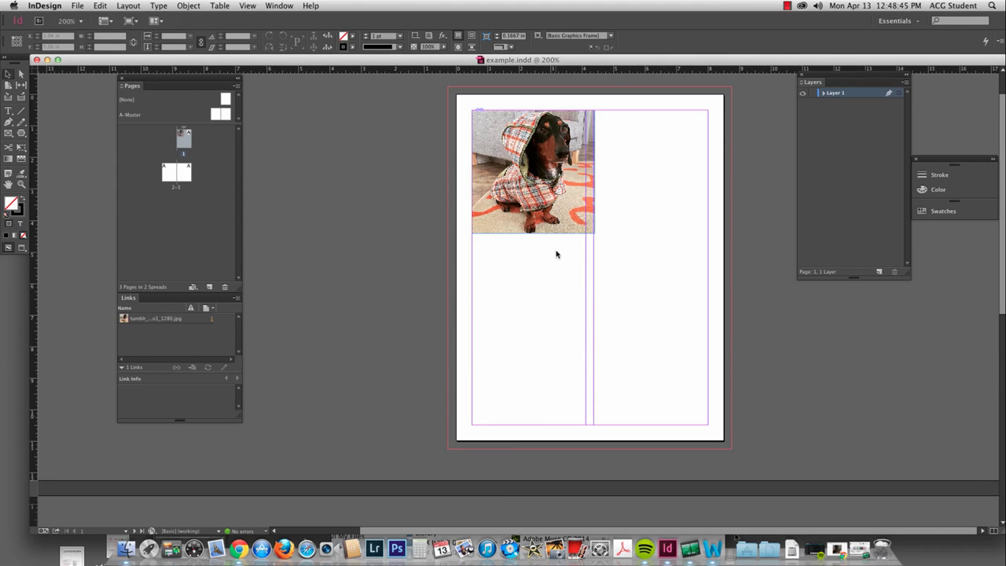
{"action": "mouse_move", "coordinate": [550, 145]}
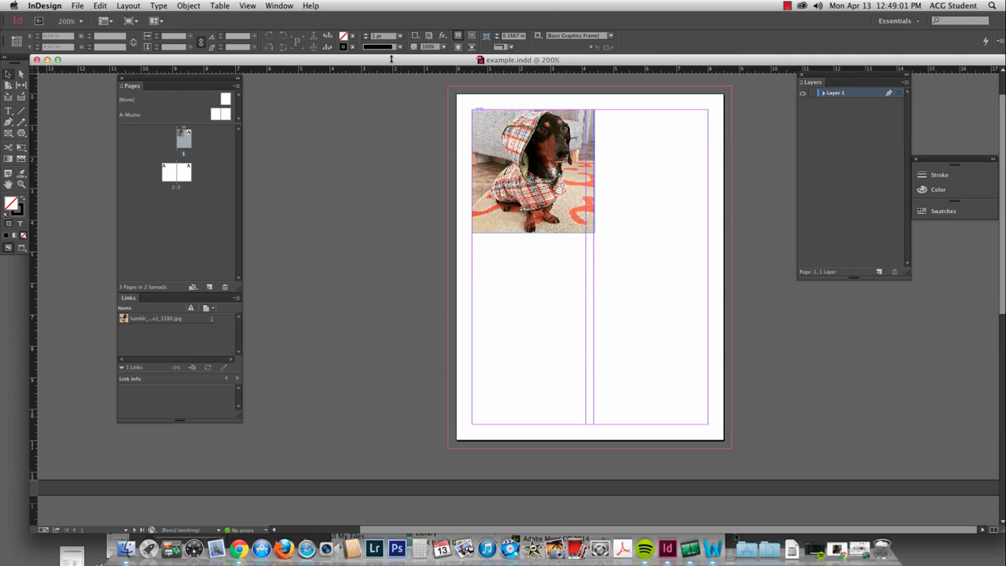
- Arrange the example folder window above the document window, show the folder's contents and return to the InDesign document
{"action": "left_click_drag", "start_coordinate": [432, 61], "coordinate": [436, 287]}
{"action": "left_click", "coordinate": [579, 187]}
{"action": "left_click_drag", "start_coordinate": [604, 137], "coordinate": [583, 69]}
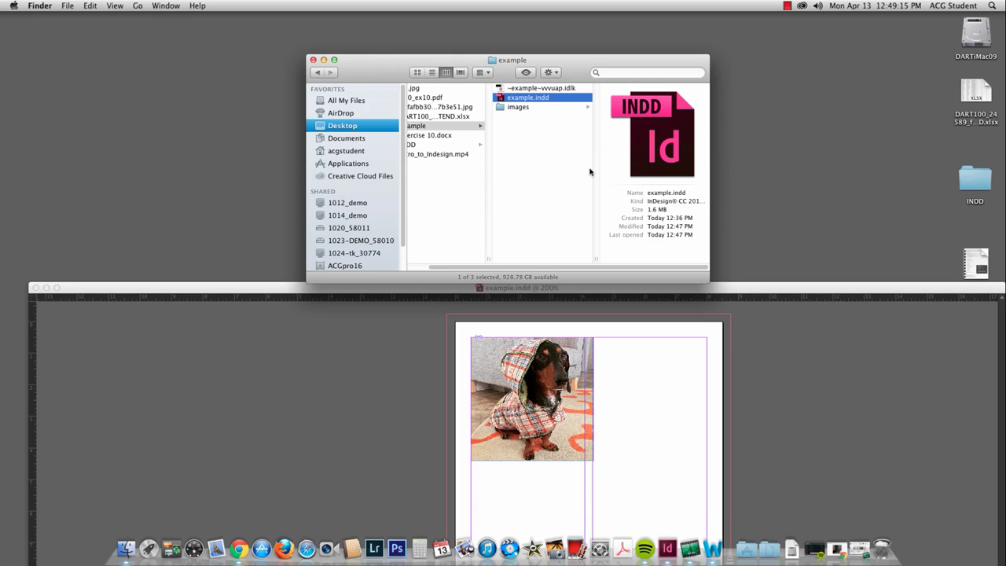
{"action": "left_click", "coordinate": [520, 123]}
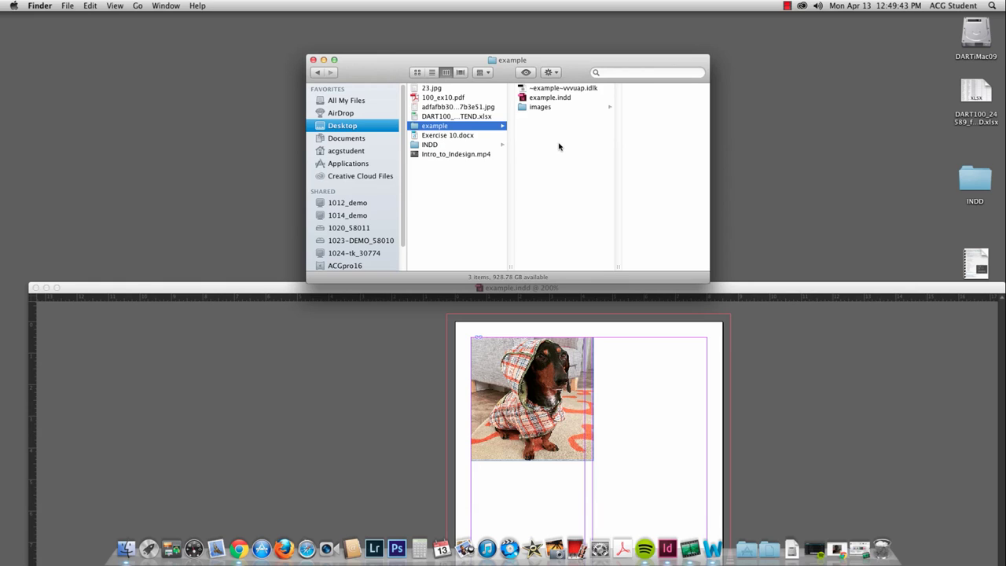
{"action": "left_click", "coordinate": [361, 289]}
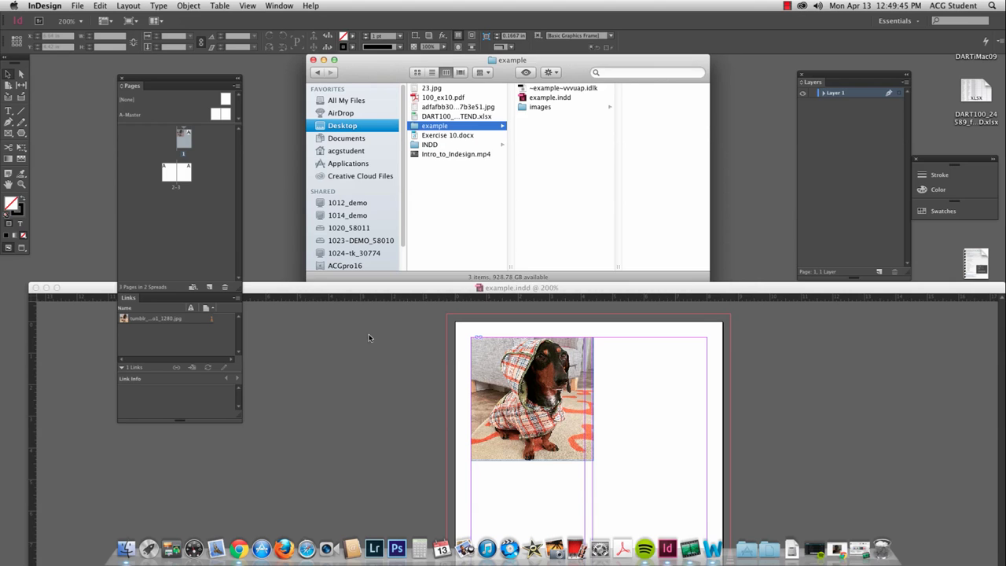